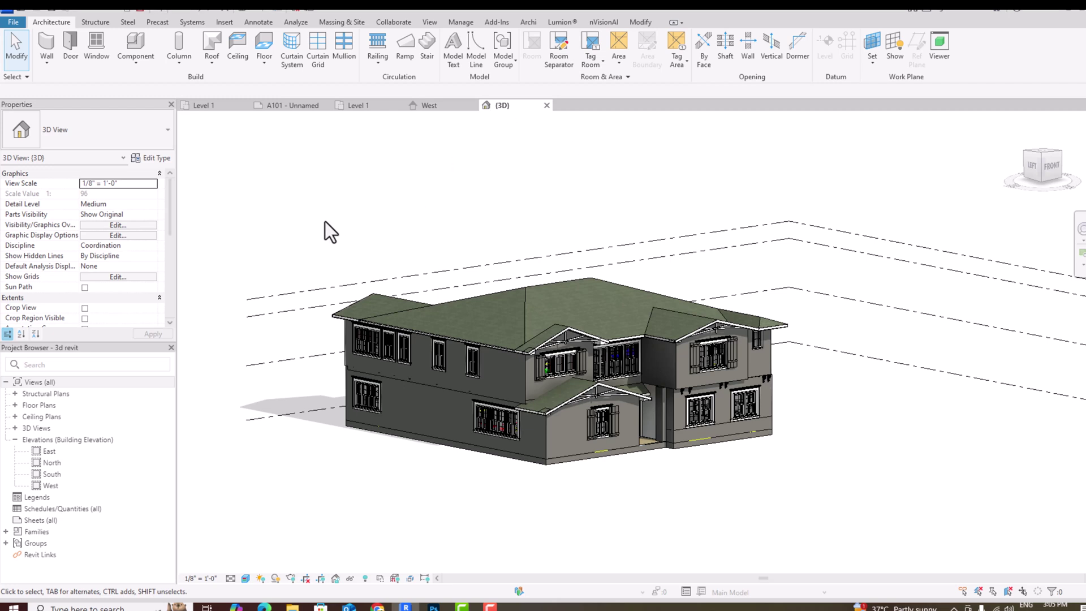
Browse the A101 sheet and Level 1 plan, then return to the house's 3D view.
left_click(284, 107)
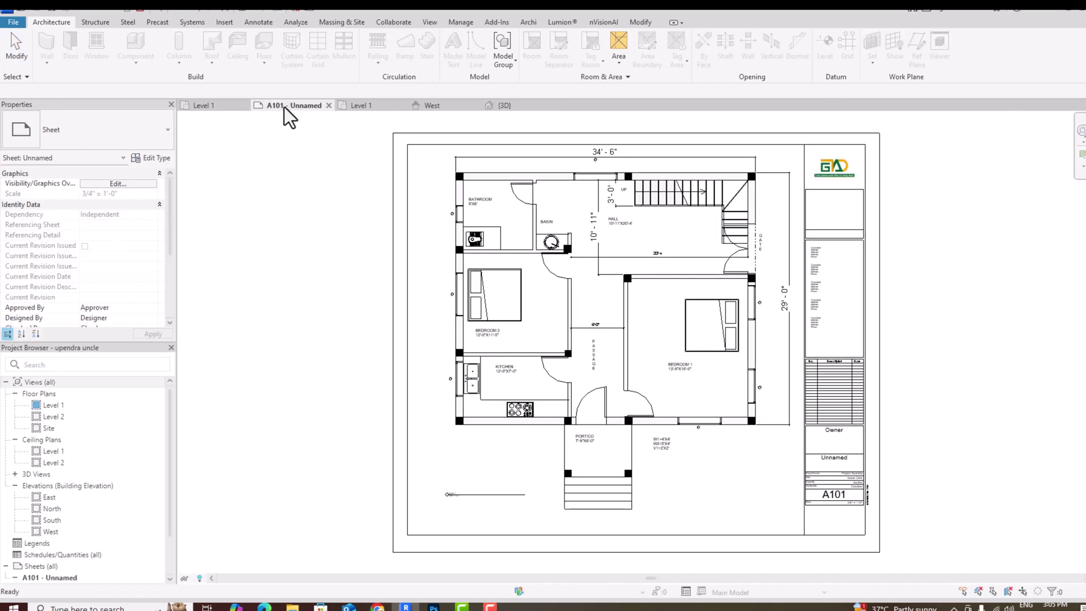
left_click(208, 109)
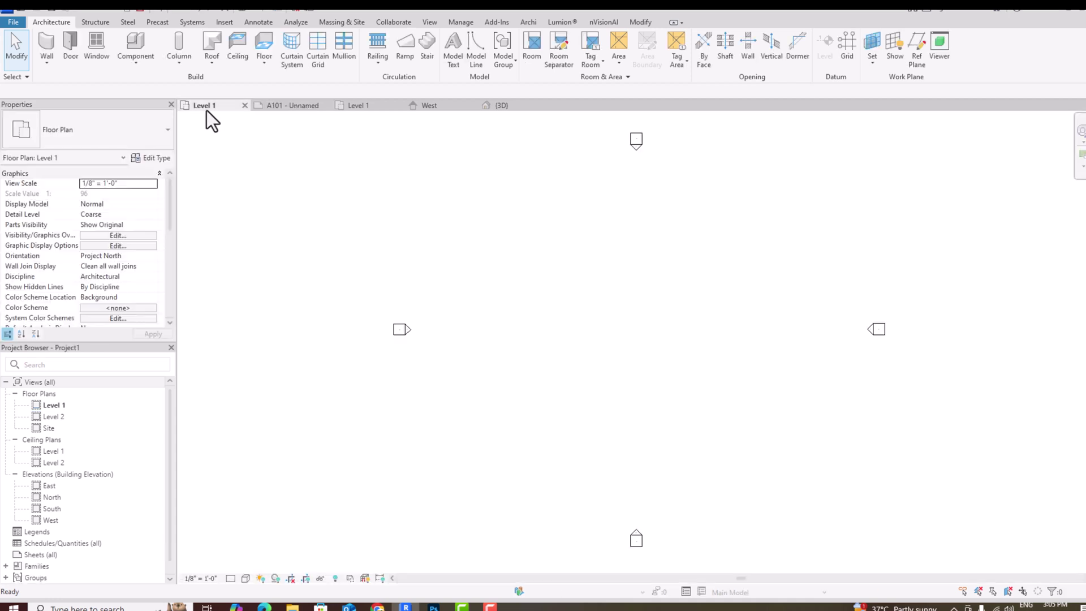
left_click(308, 109)
left_click(509, 107)
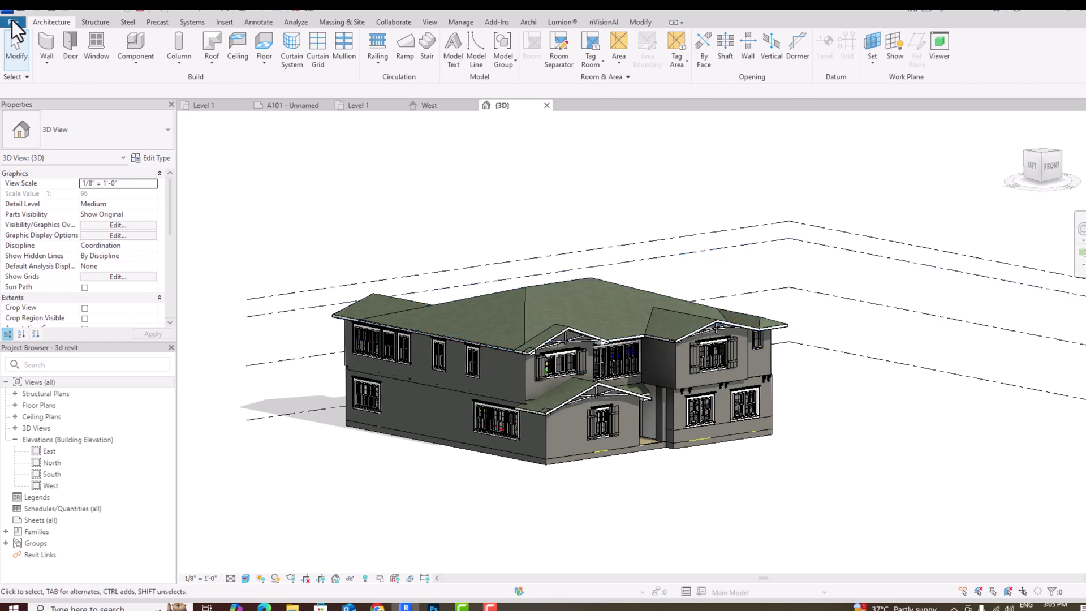
Set the rendering quality to Medium and the output to printer resolution at 75 DPI.
left_click(290, 578)
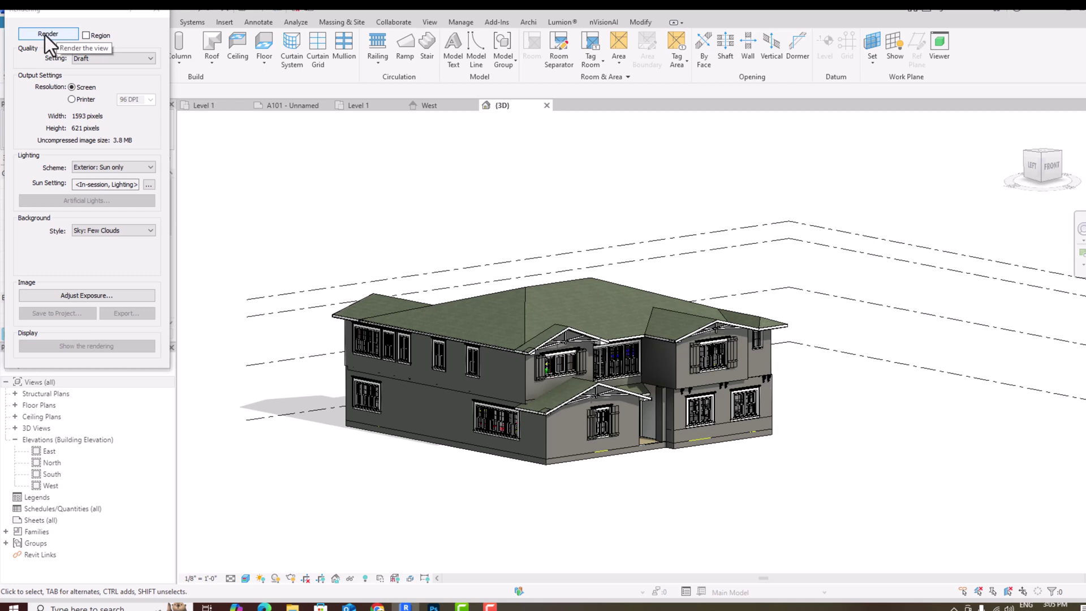
left_click(104, 56)
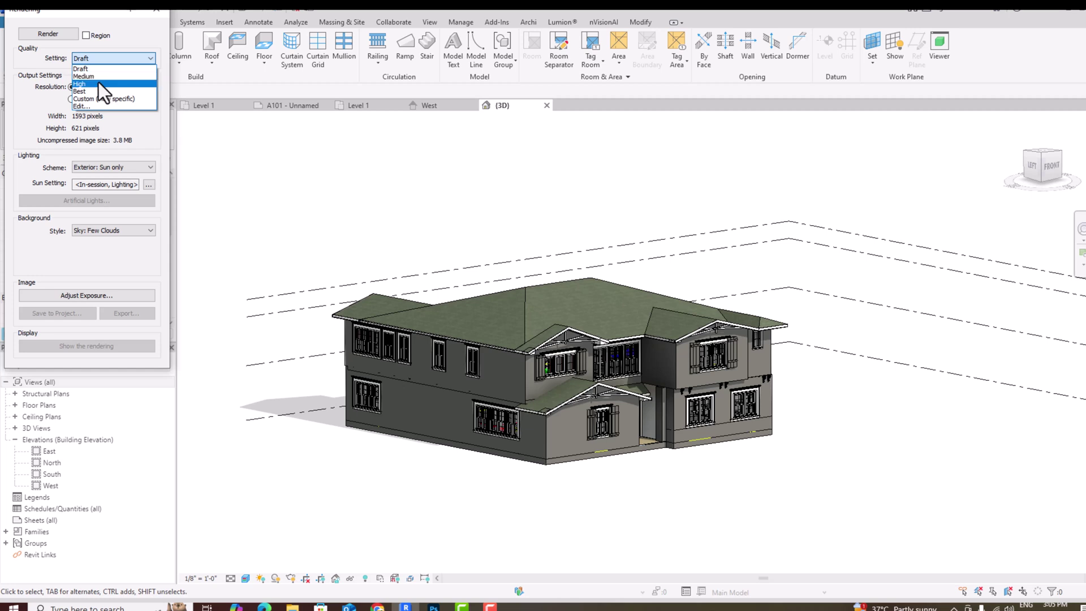
left_click(99, 77)
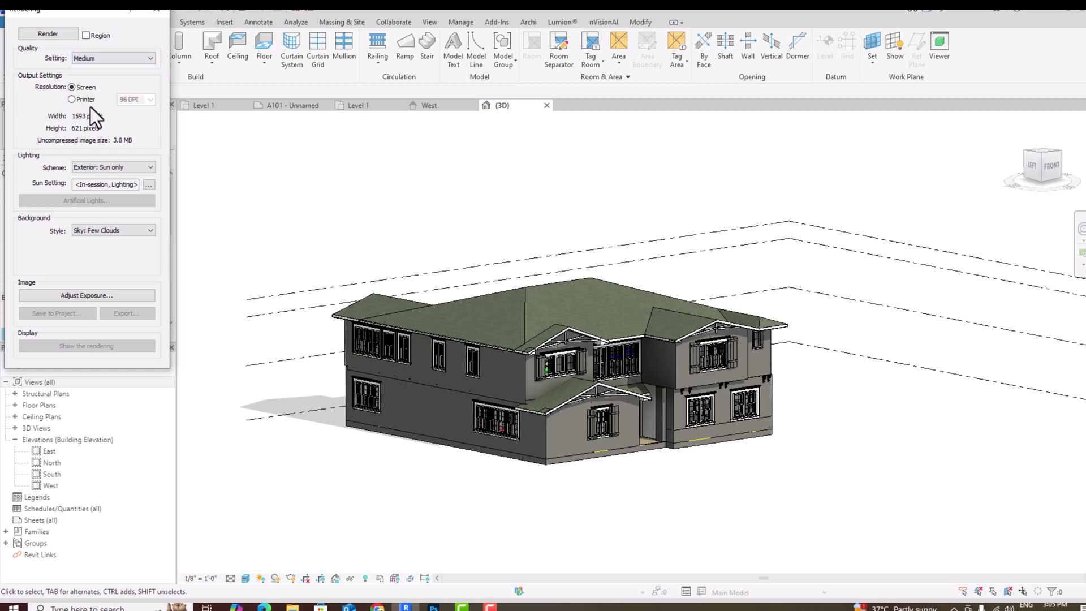
left_click(70, 100)
left_click(151, 100)
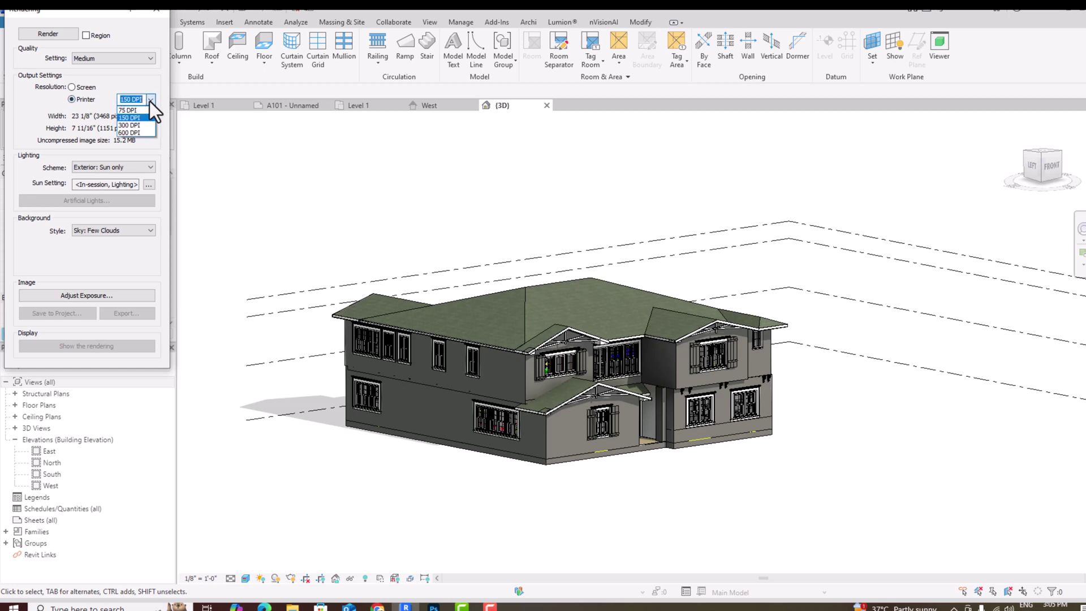
left_click(140, 110)
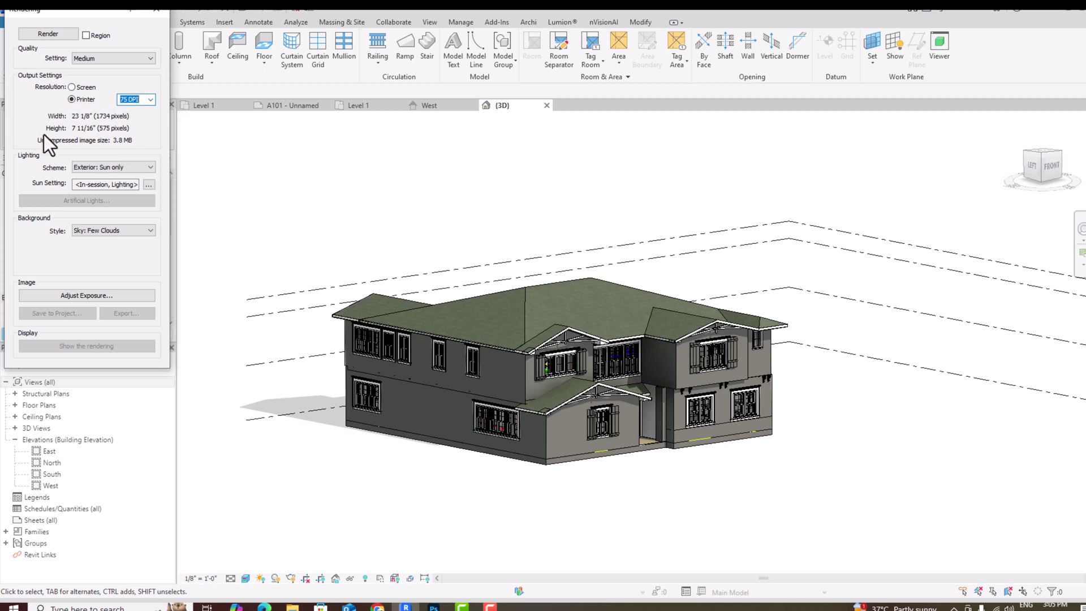
Keep Exterior: Sun only lighting and set the background style to Sky: No Clouds.
left_click(100, 168)
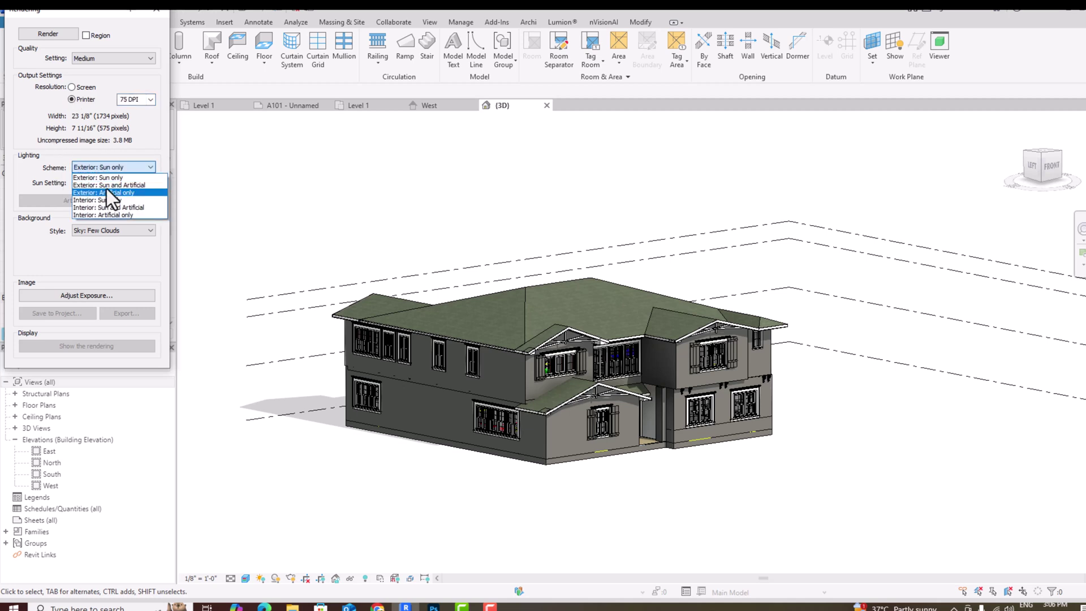
left_click(106, 180)
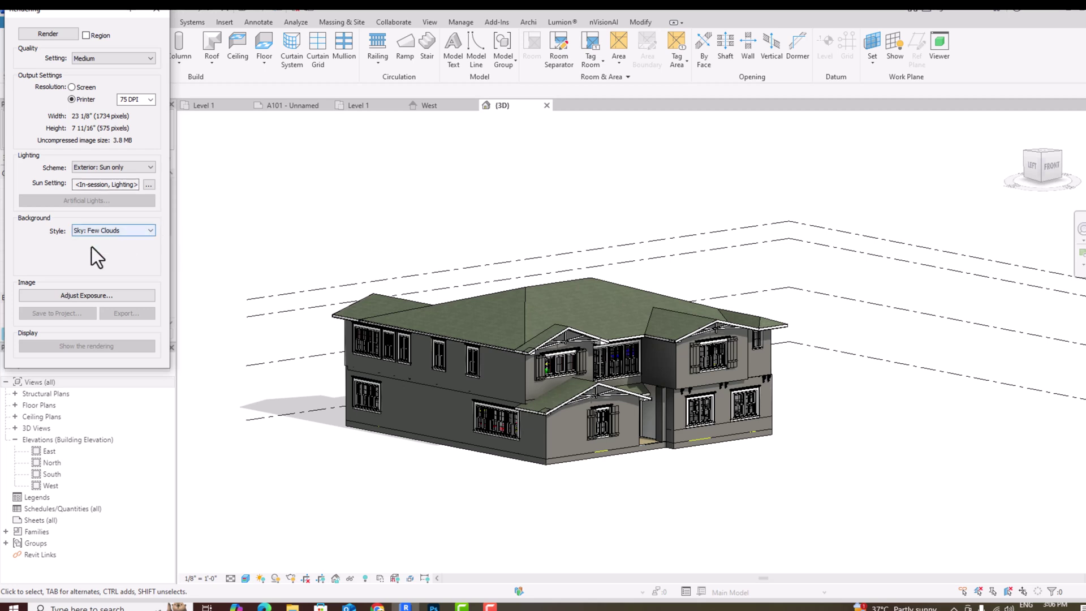
left_click(109, 232)
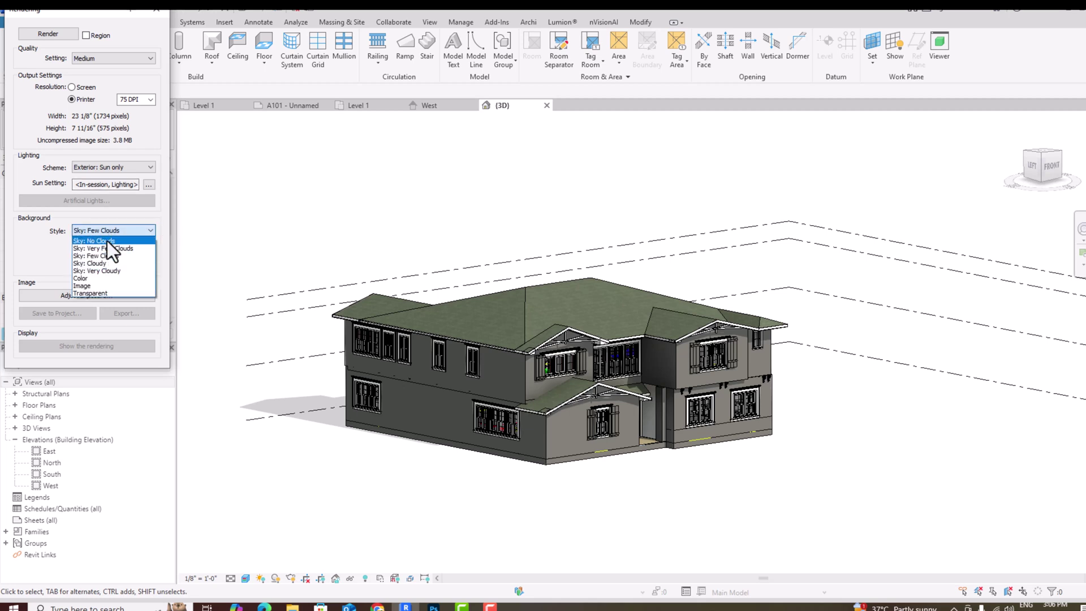
left_click(107, 241)
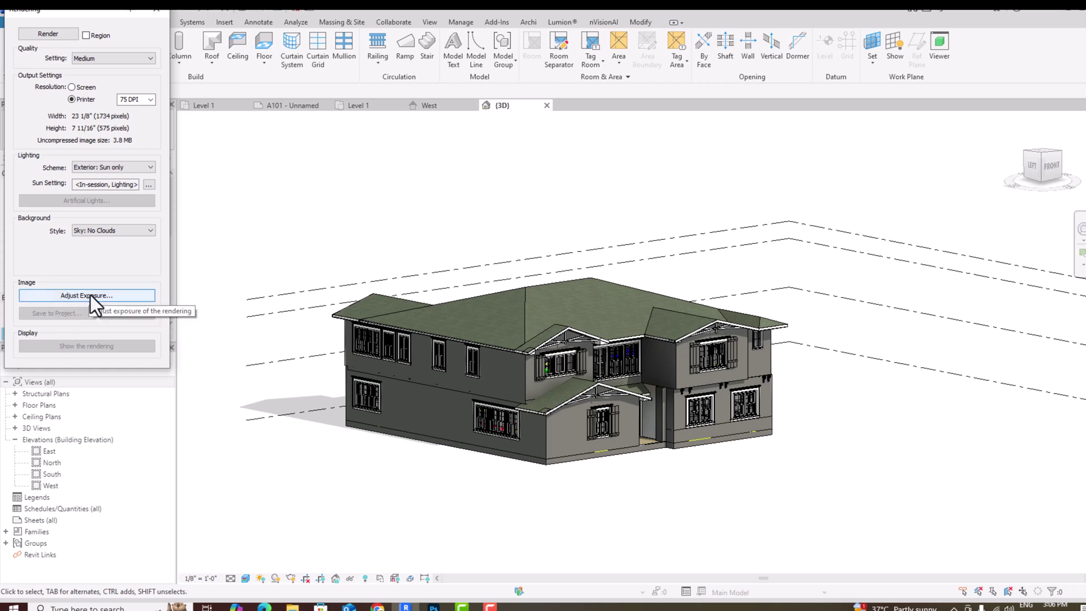
Render the house at 75 DPI, then switch printer resolution to 150 DPI.
left_click(48, 34)
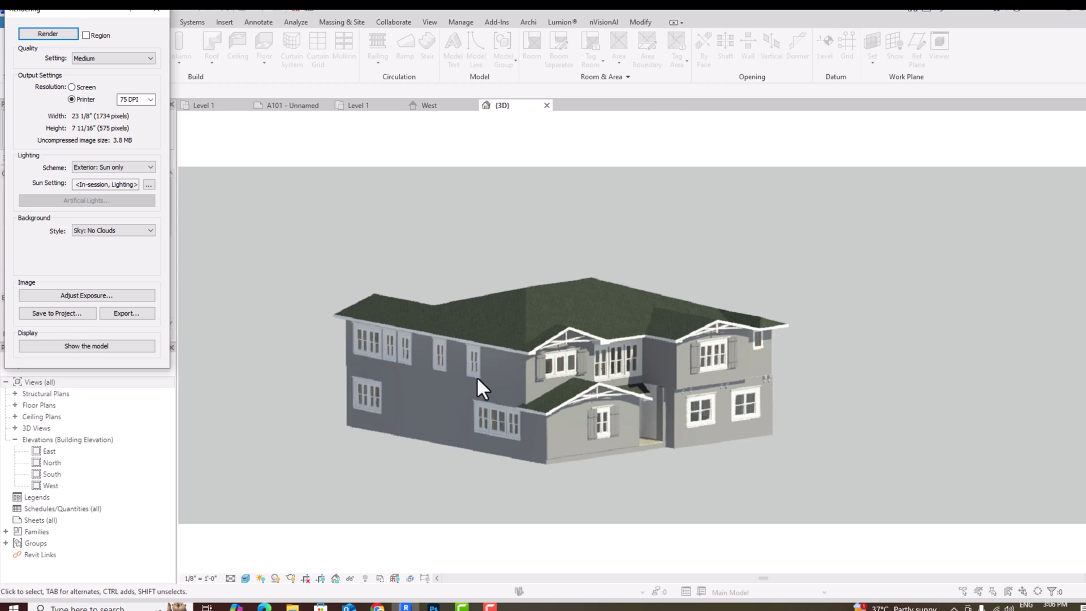
scroll(555, 396, "up", 5)
scroll(554, 397, "down", 2)
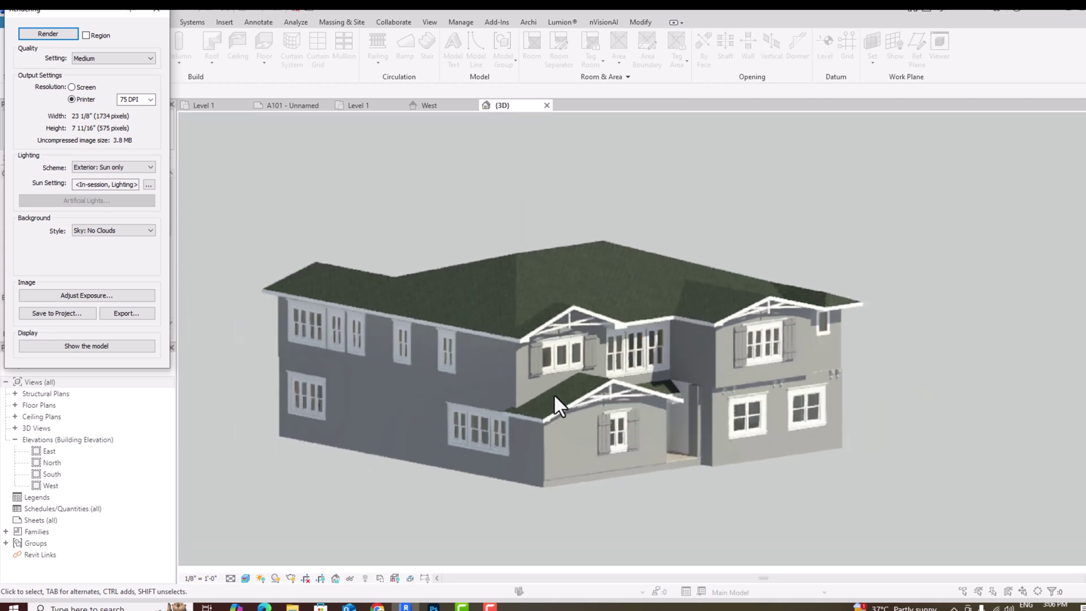
left_click(149, 98)
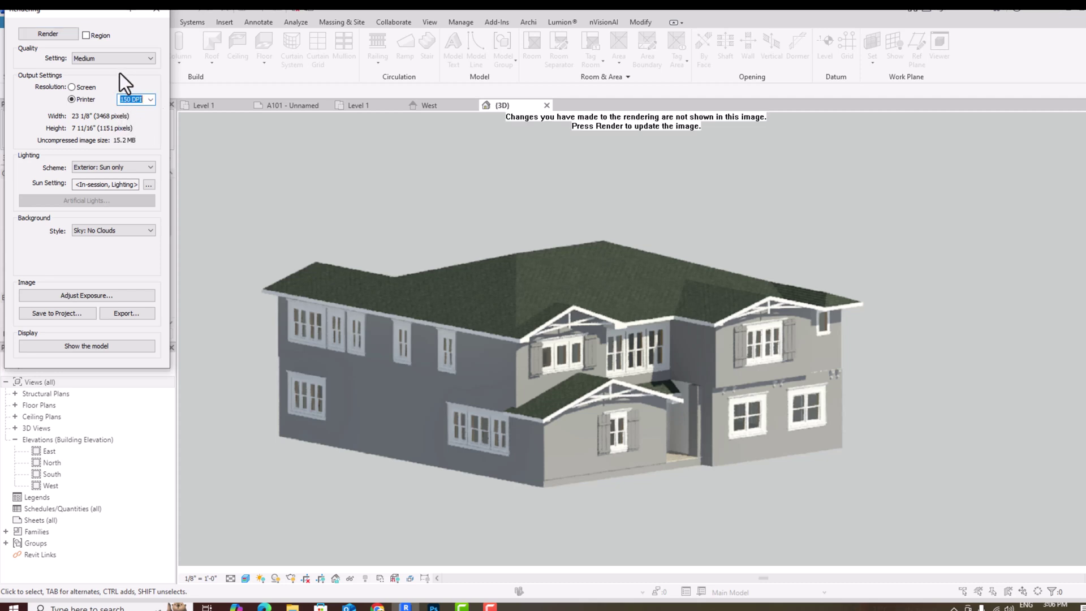
Re-render the house at 150 DPI for a 3468 × 1151 pixel image.
left_click(48, 34)
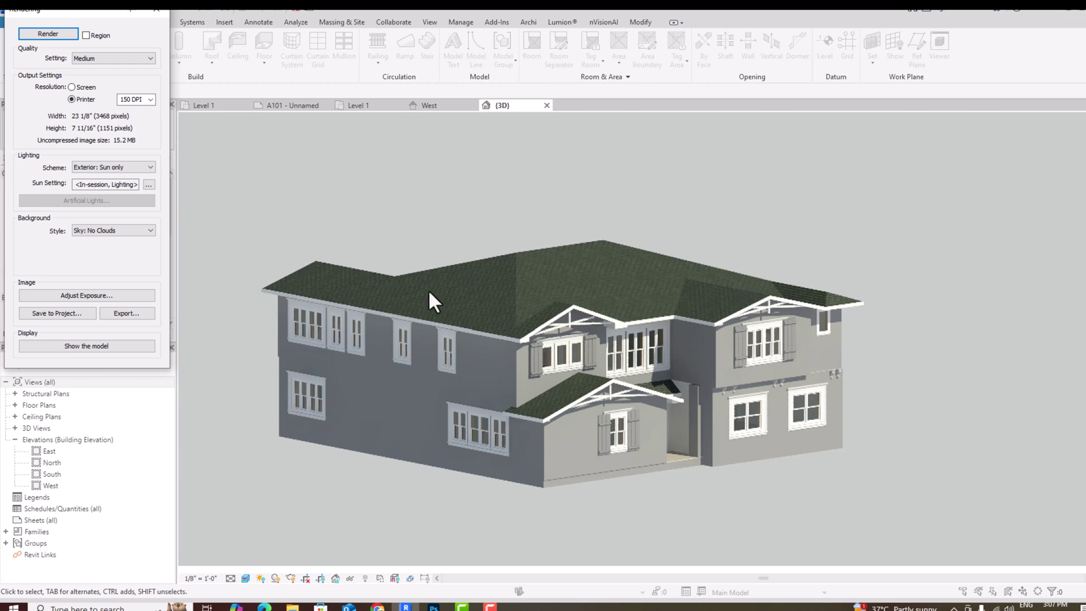
left_click(150, 101)
left_click(150, 100)
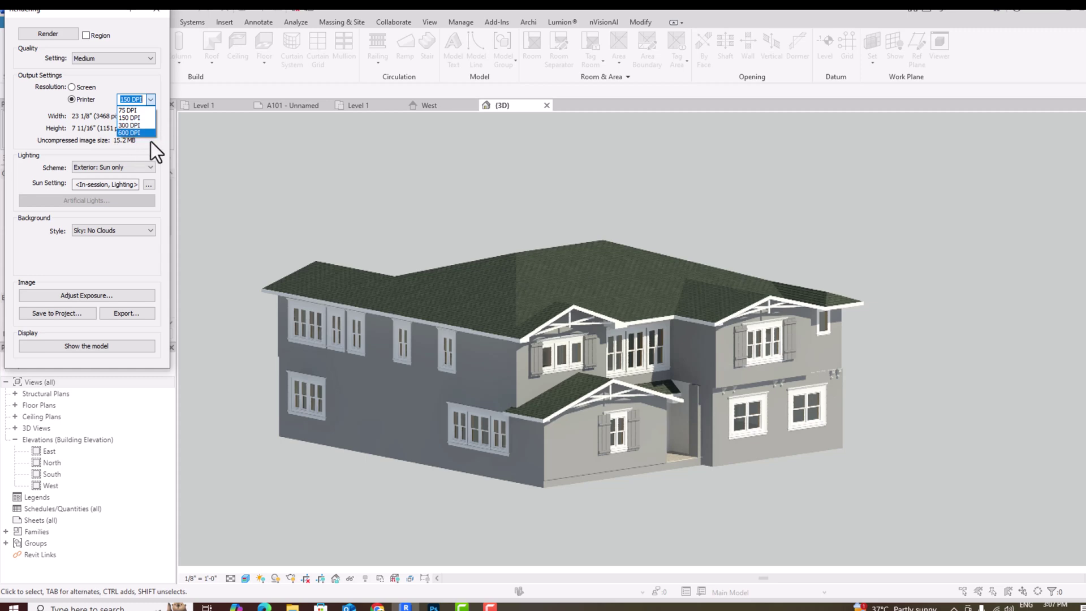
key("Escape")
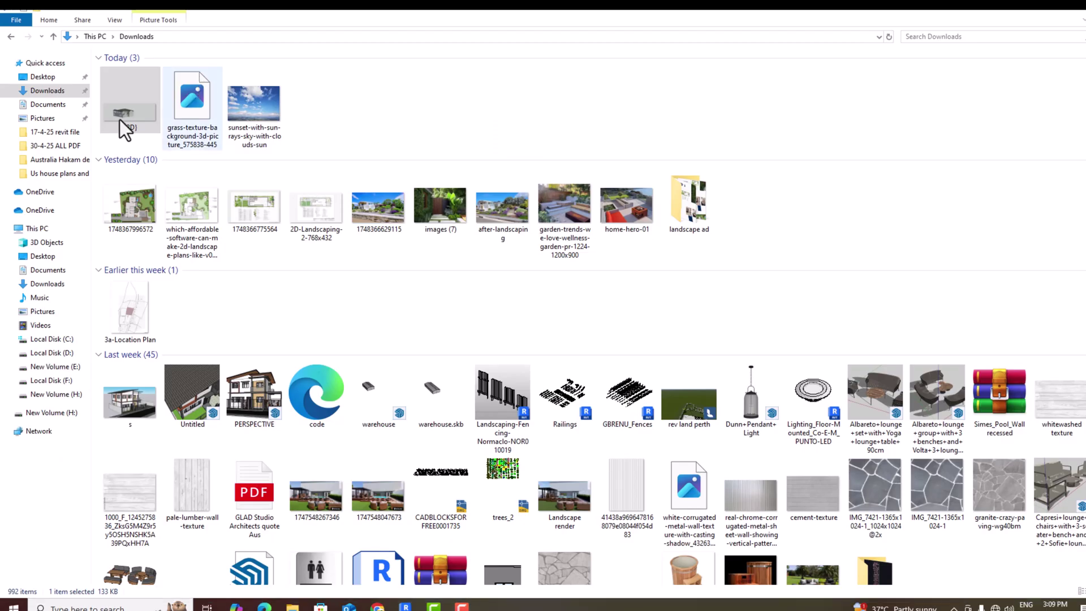
Open the 3D.jpg render from Downloads in Adobe Photoshop 2025.
right_click(134, 114)
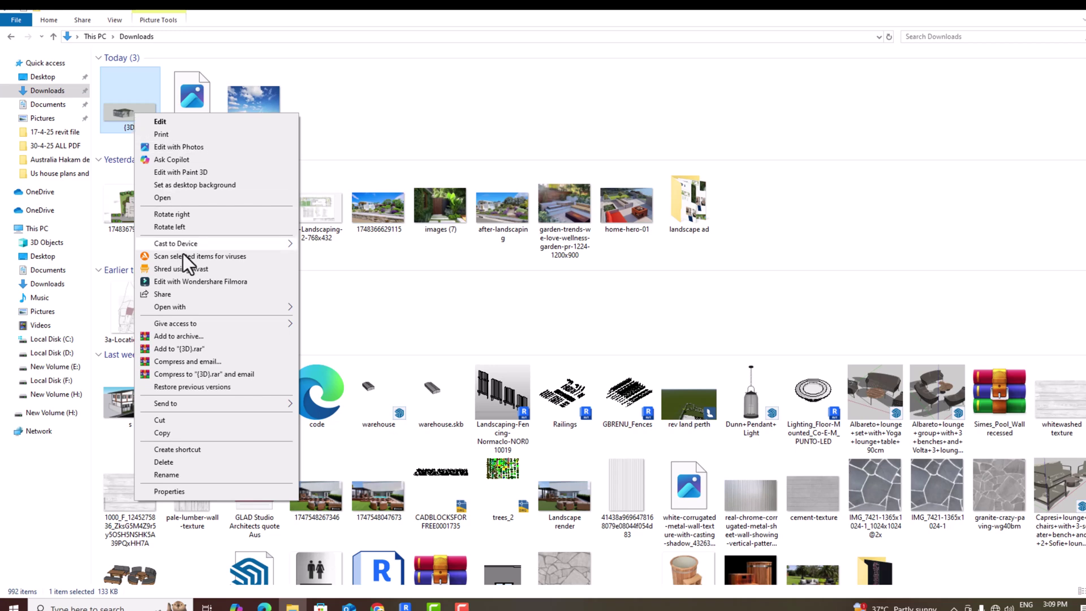
mouse_move(190, 306)
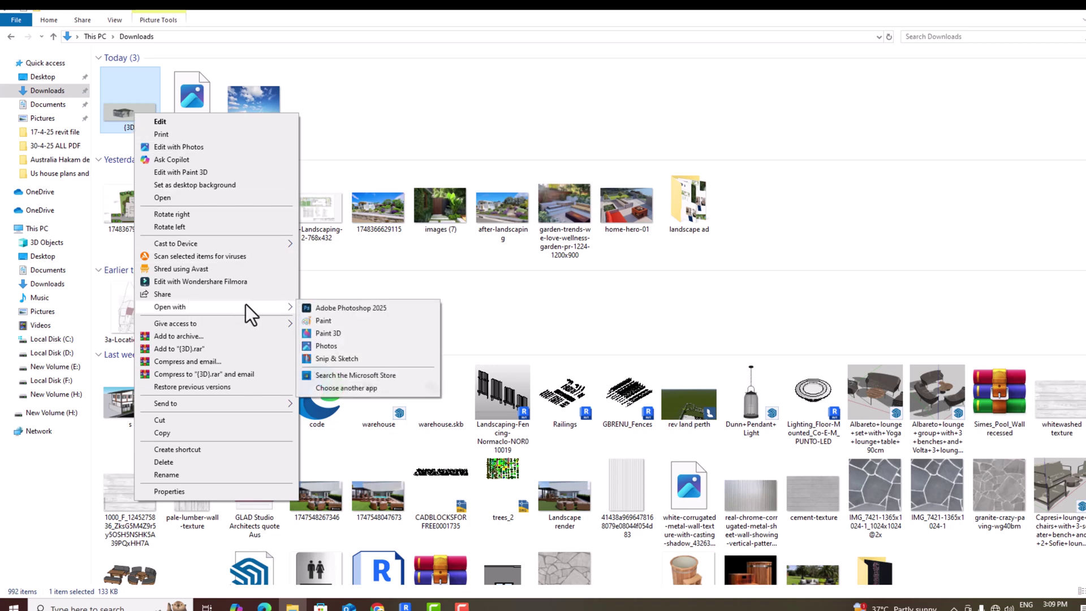
left_click(326, 312)
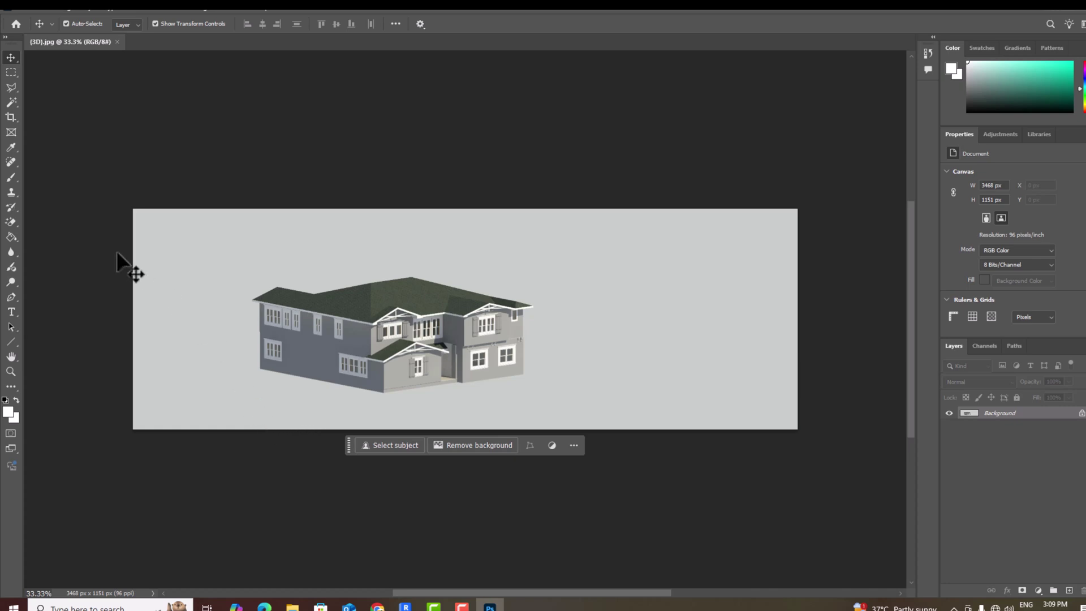
Erase the render's grey background with the Magic Eraser, then bring up the Downloads folder.
left_click(11, 221)
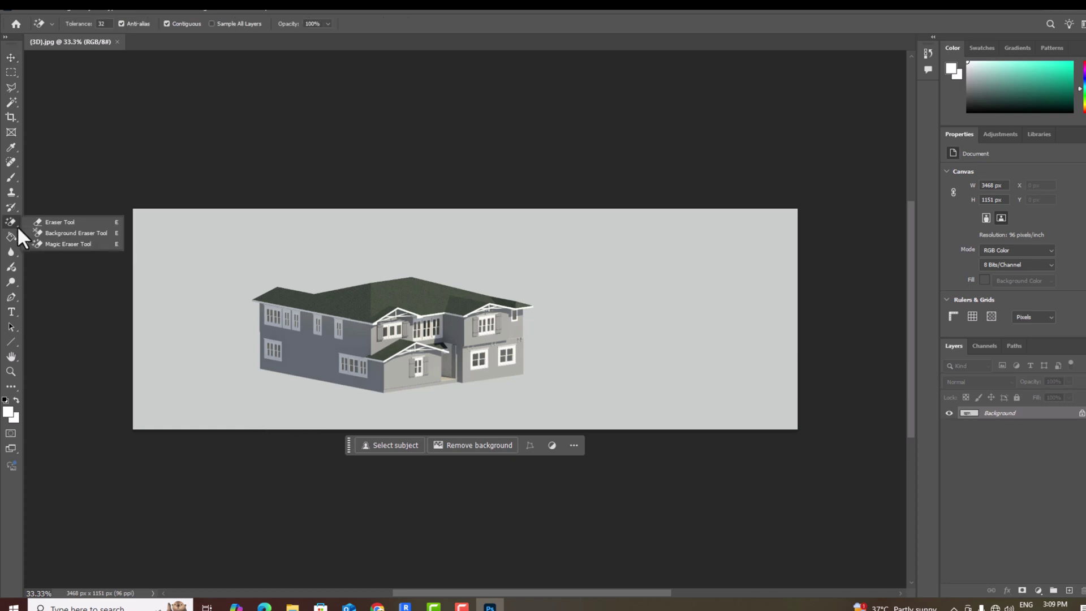
left_click(51, 242)
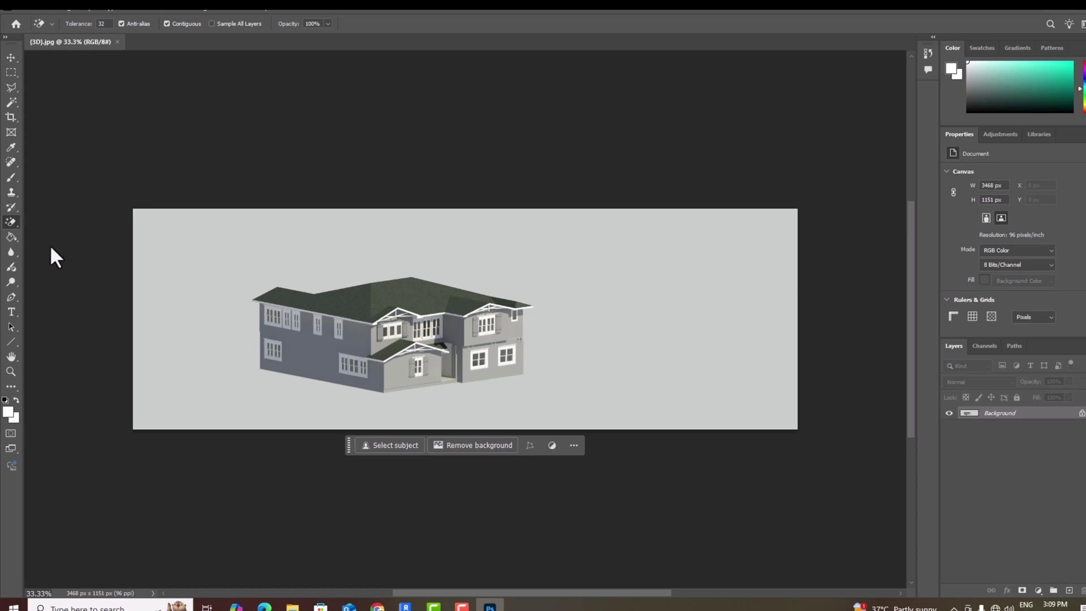
left_click(185, 250)
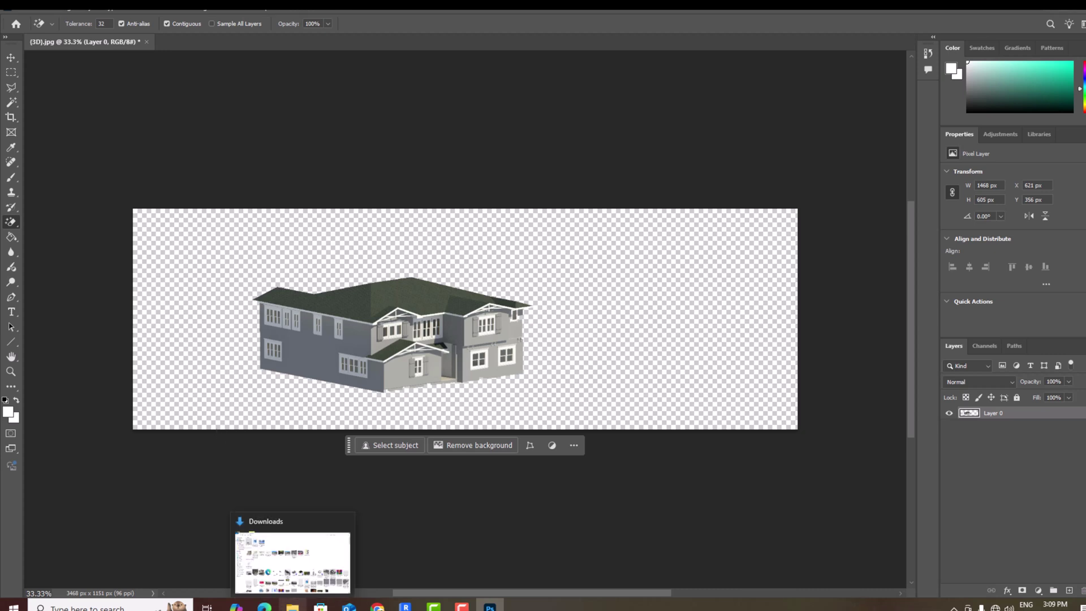
left_click(293, 606)
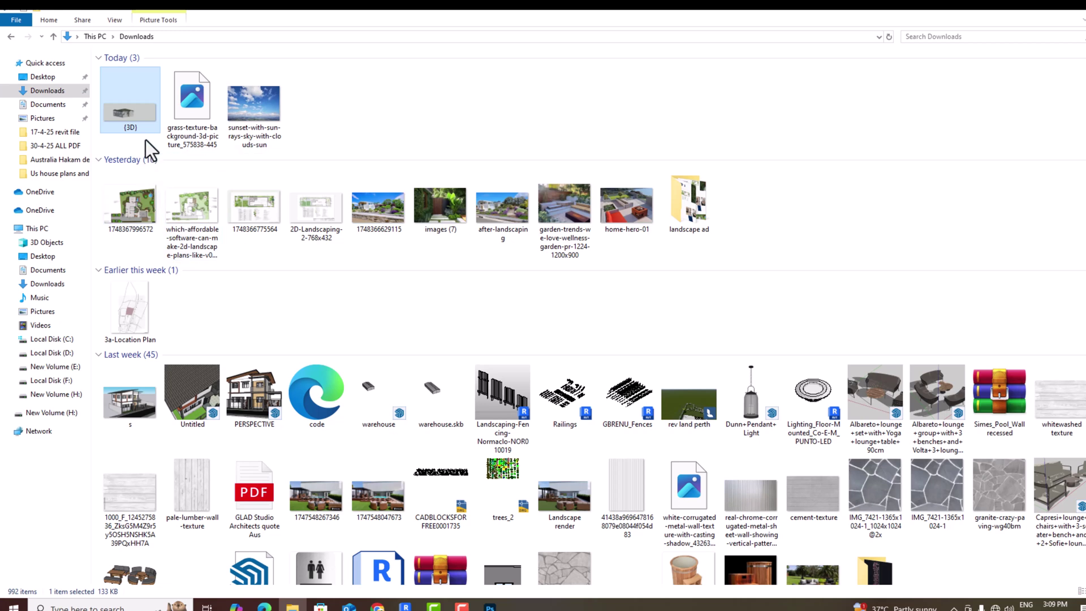
Bring in the cloudy sky image, stretch it across the canvas, and place it beneath the house layer.
left_click_drag(256, 109, 579, 406)
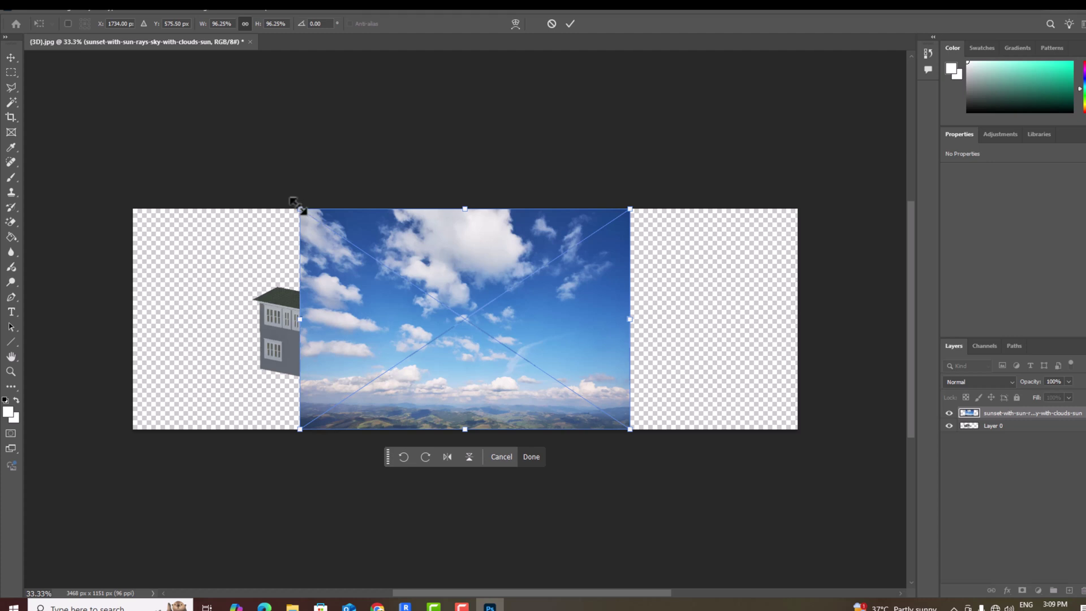
left_click_drag(293, 205, 75, 173)
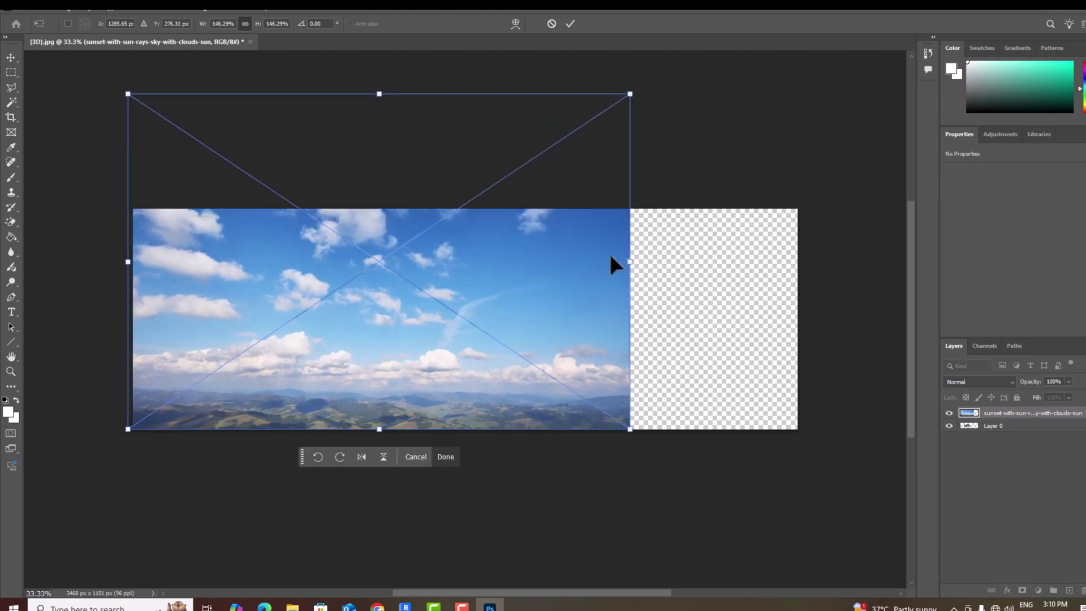
left_click_drag(629, 262, 801, 299)
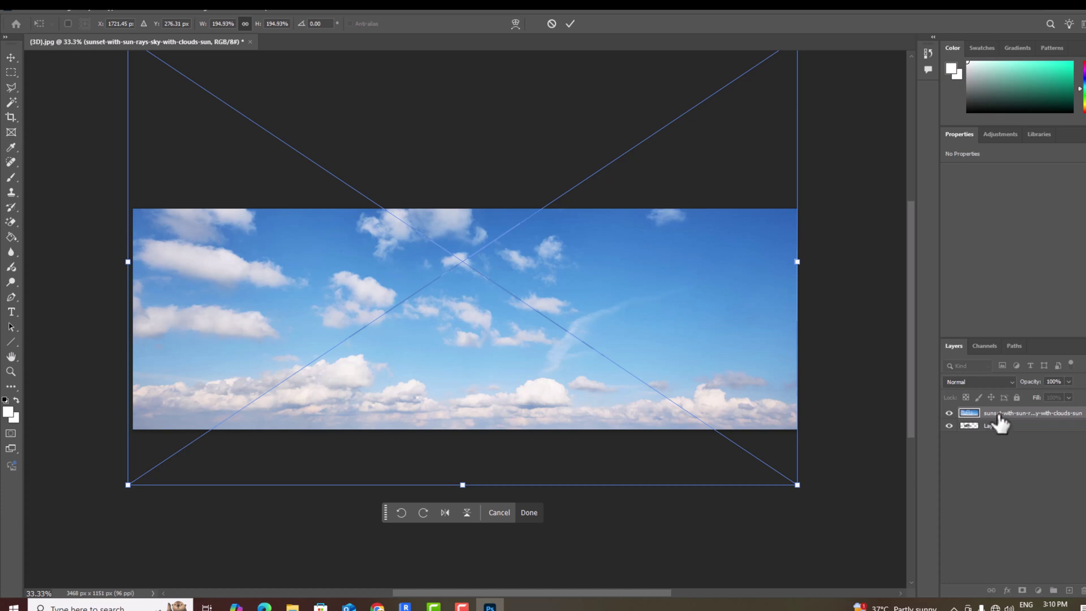
left_click_drag(995, 413, 994, 441)
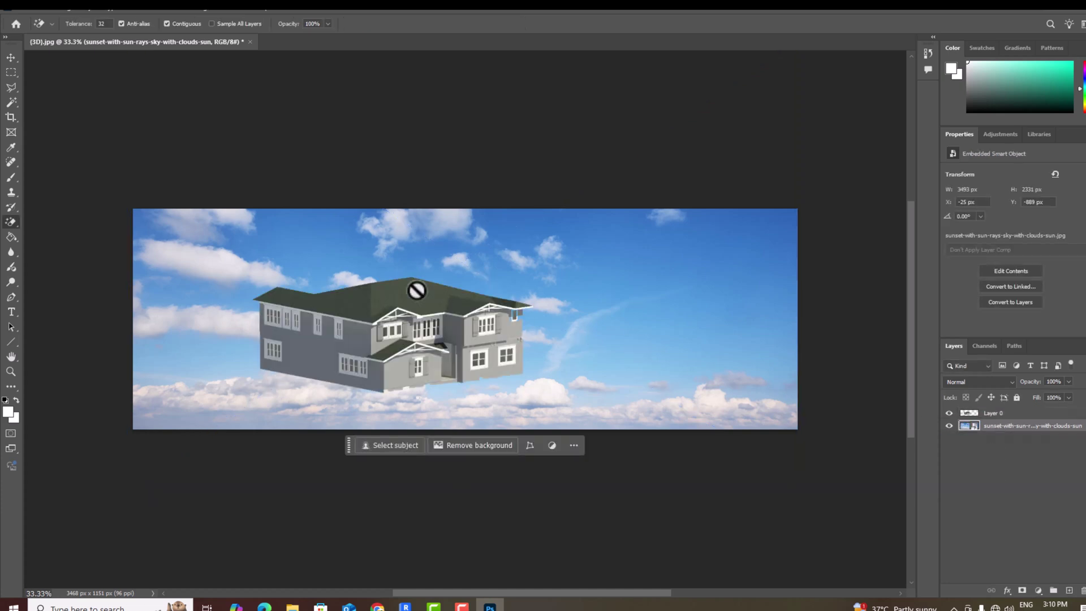
Shift the sky with the Move tool so the mountain range shows along the bottom.
left_click(16, 56)
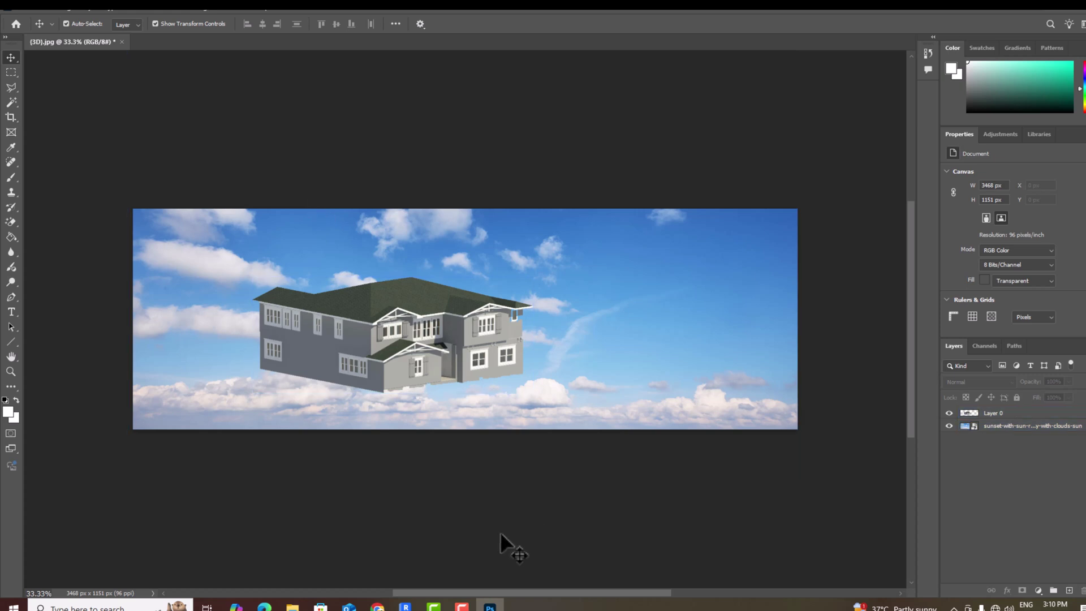
left_click(242, 372)
left_click(241, 370)
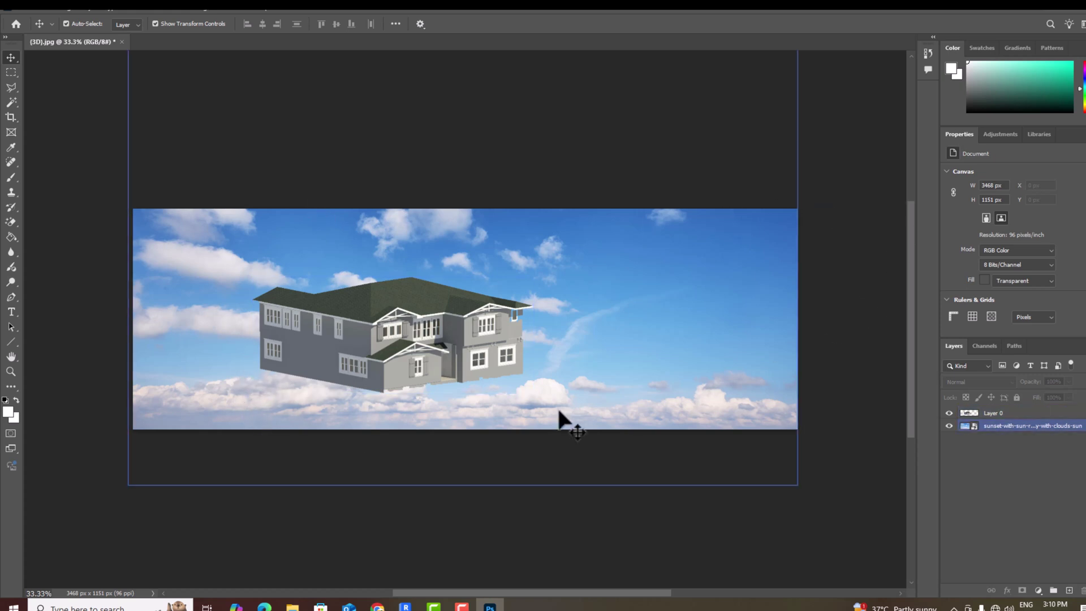
scroll(320, 400, "up", 2)
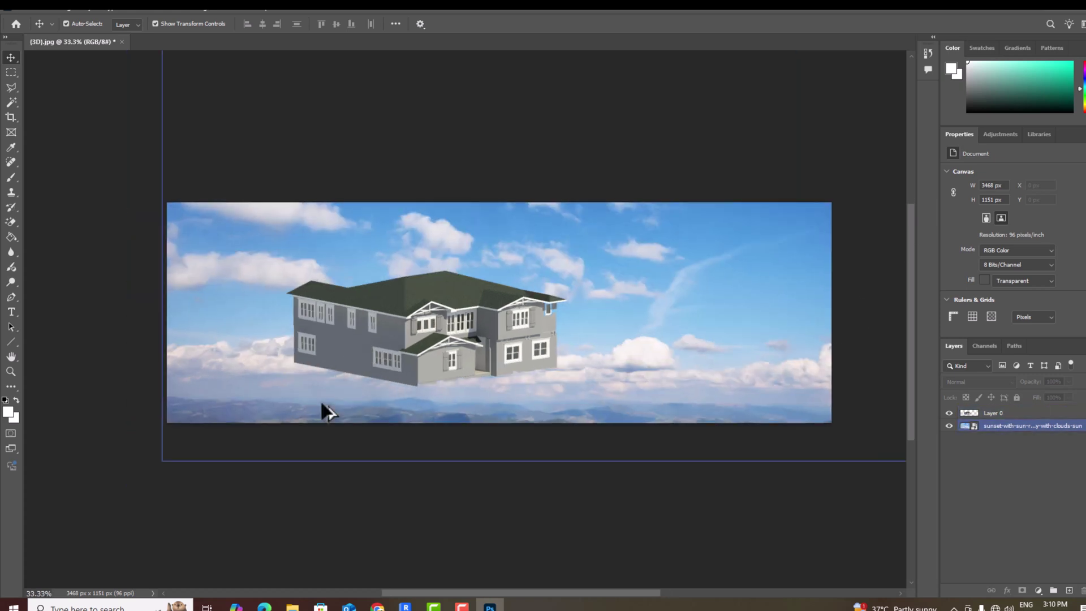
left_click(487, 352)
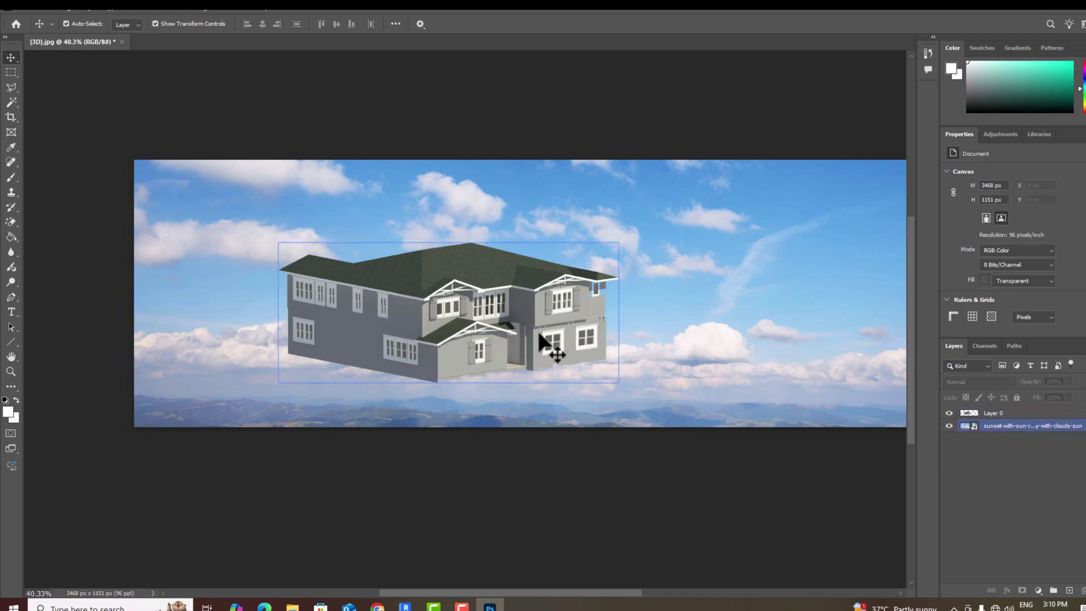
left_click(198, 215)
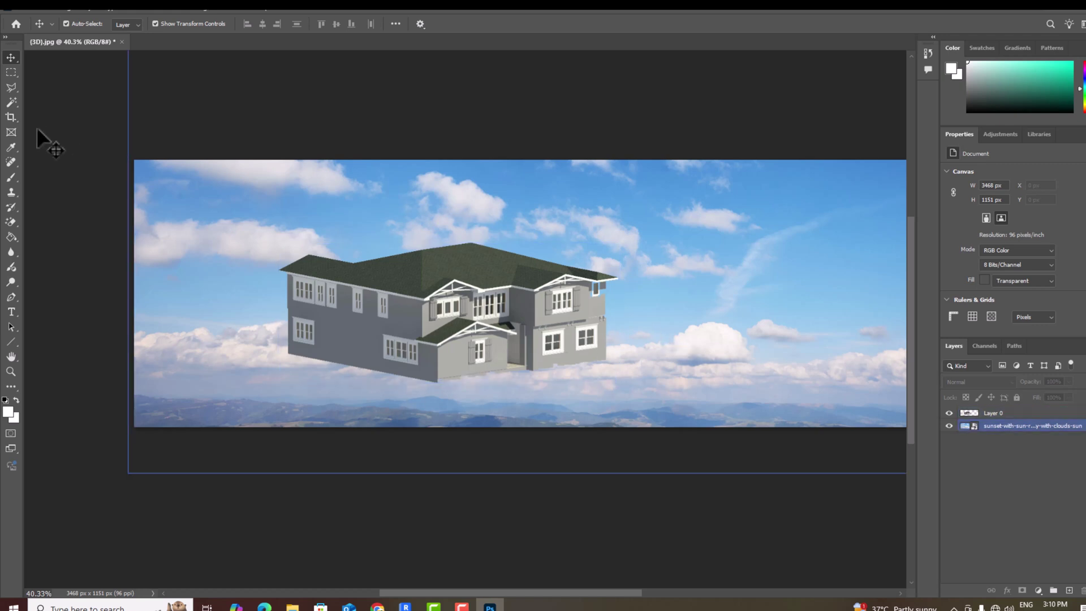
Trace a polygonal lasso along the house's base corners and down to the canvas's bottom corners.
left_click(10, 91)
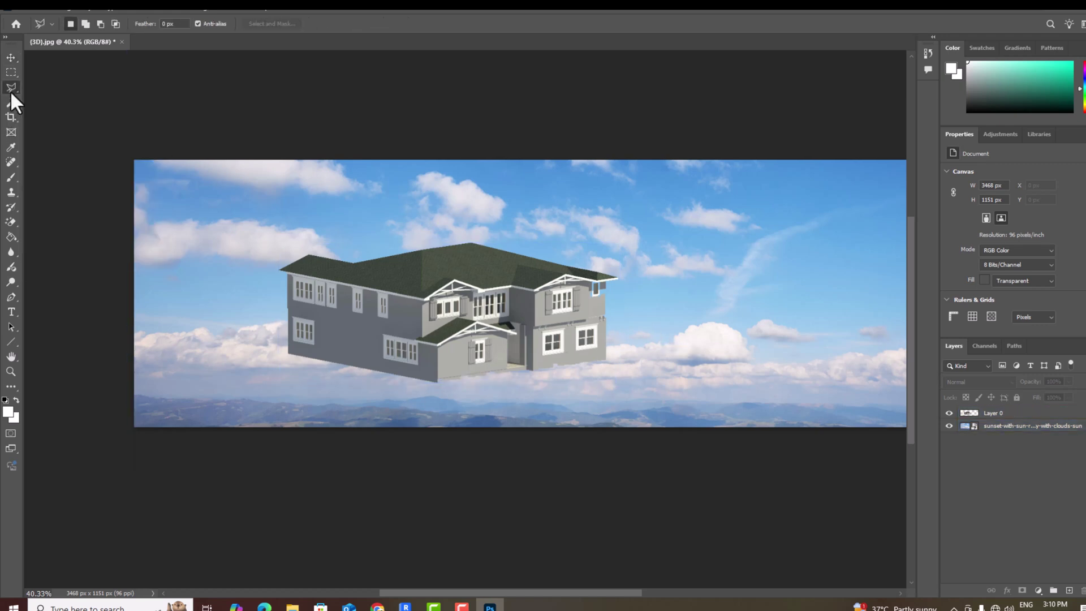
left_click(134, 365)
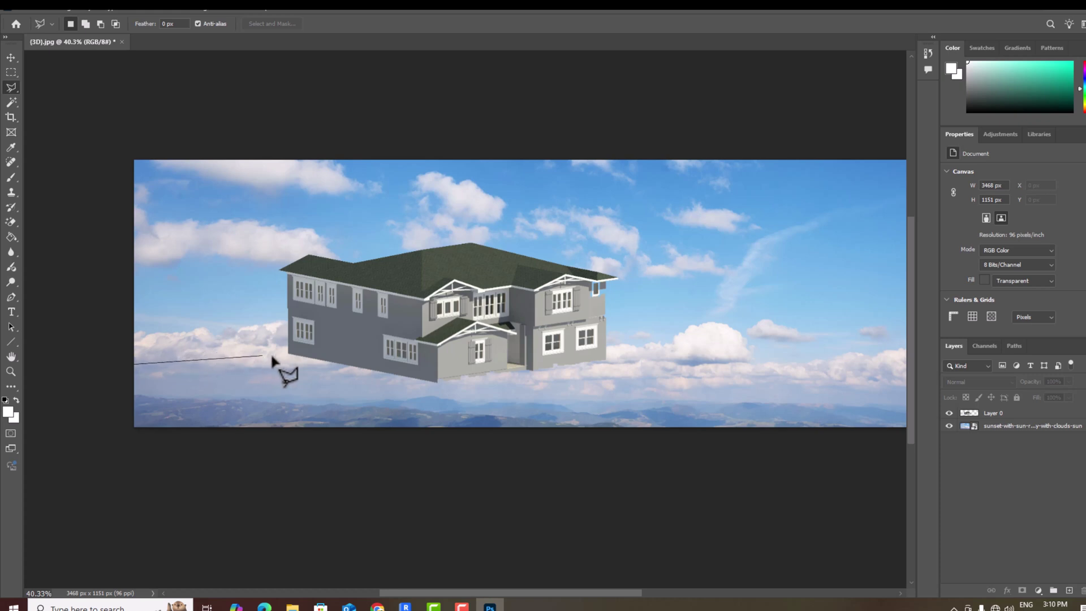
left_click(289, 355)
left_click(437, 384)
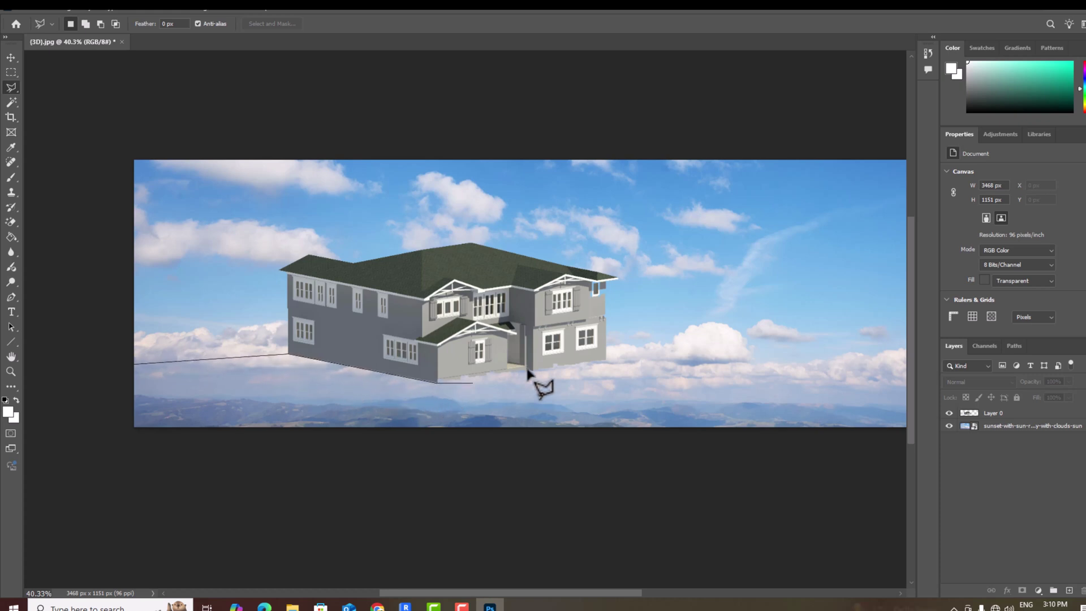
left_click(607, 362)
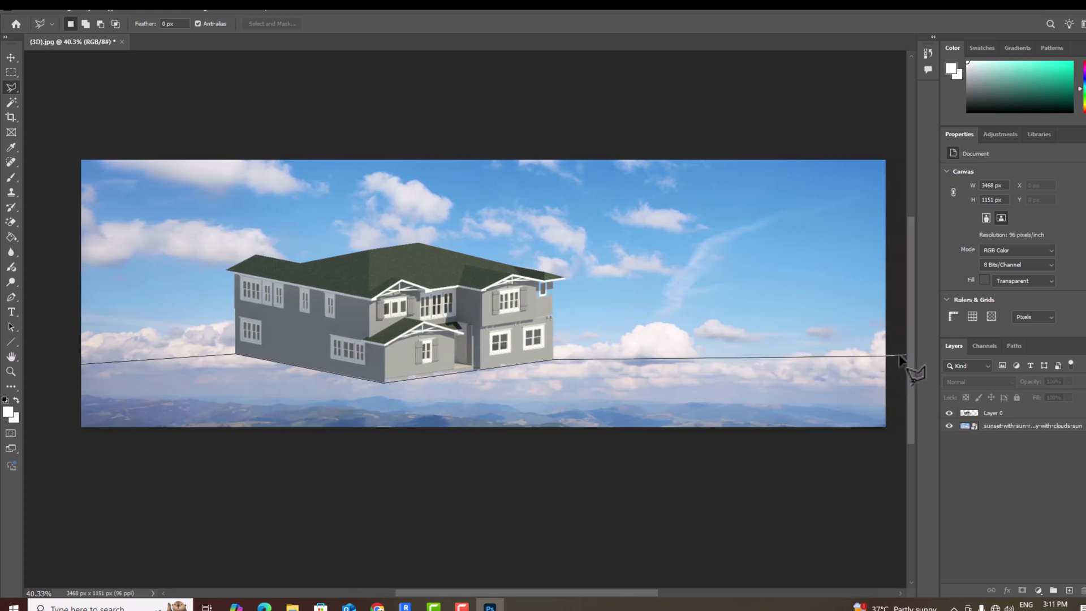
left_click(884, 357)
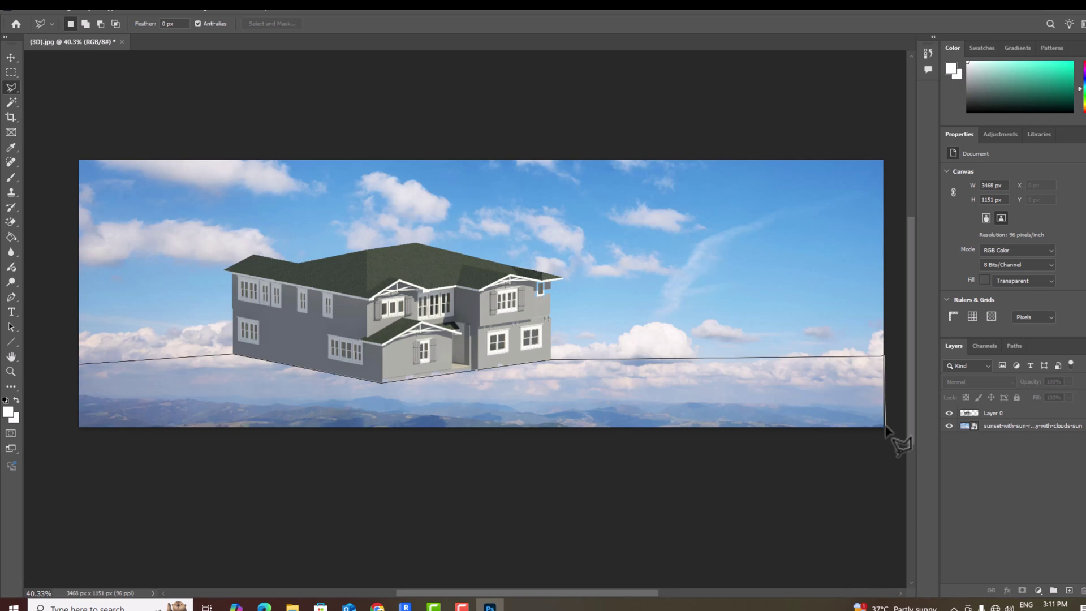
left_click(883, 427)
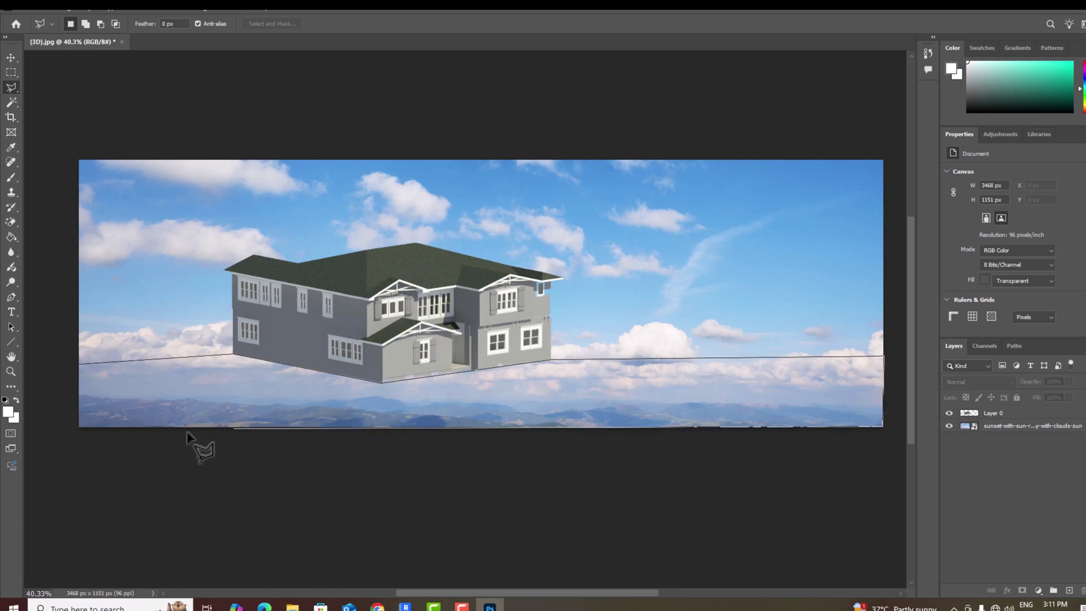
left_click(79, 429)
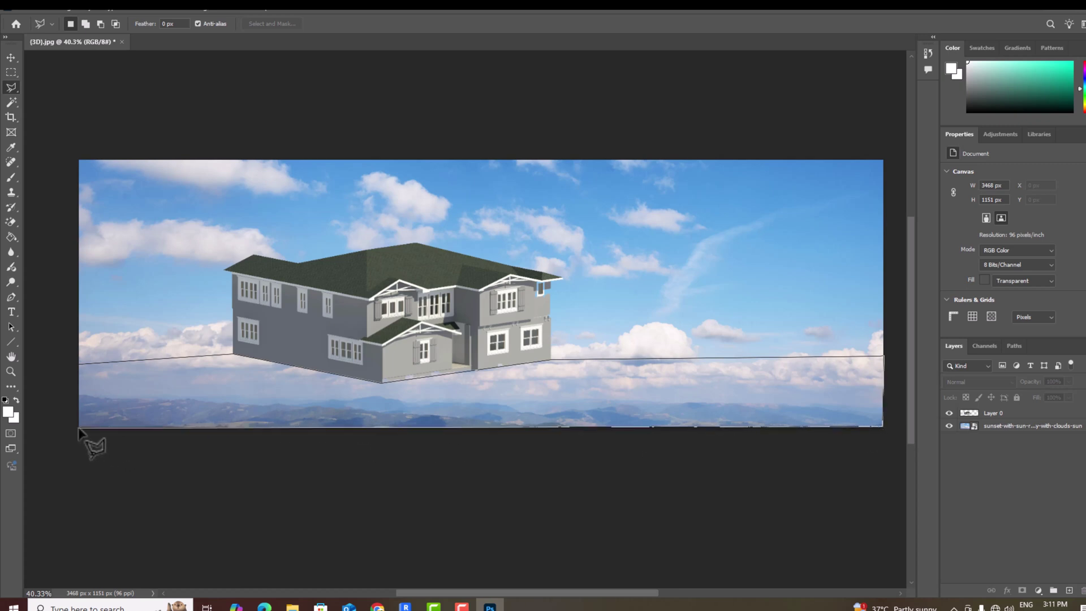
left_click(80, 367)
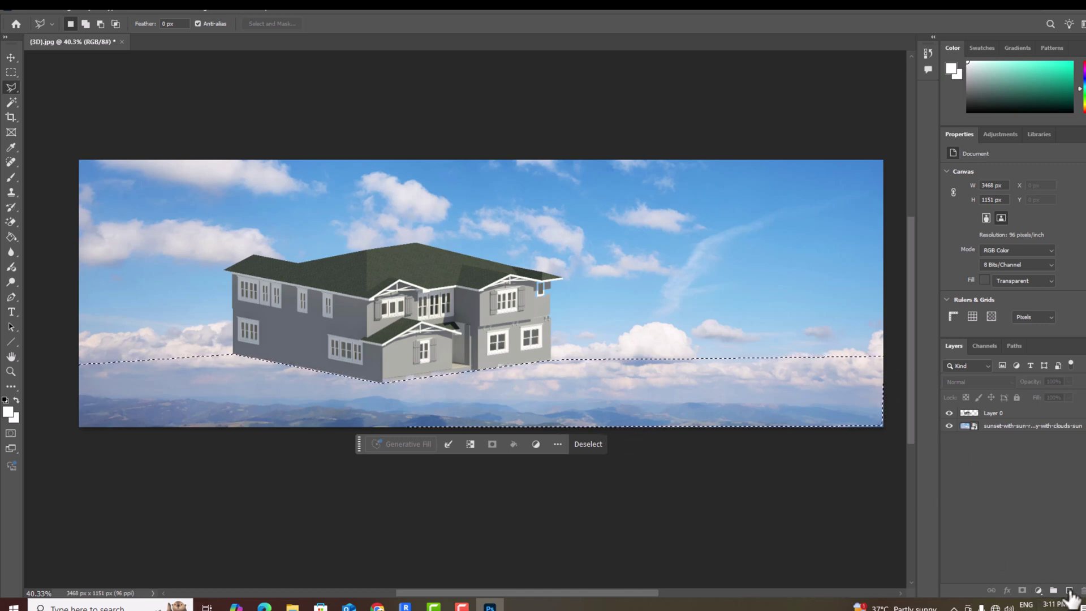
Copy the ground selection to a new layer named 'grass'.
key("ctrl+j")
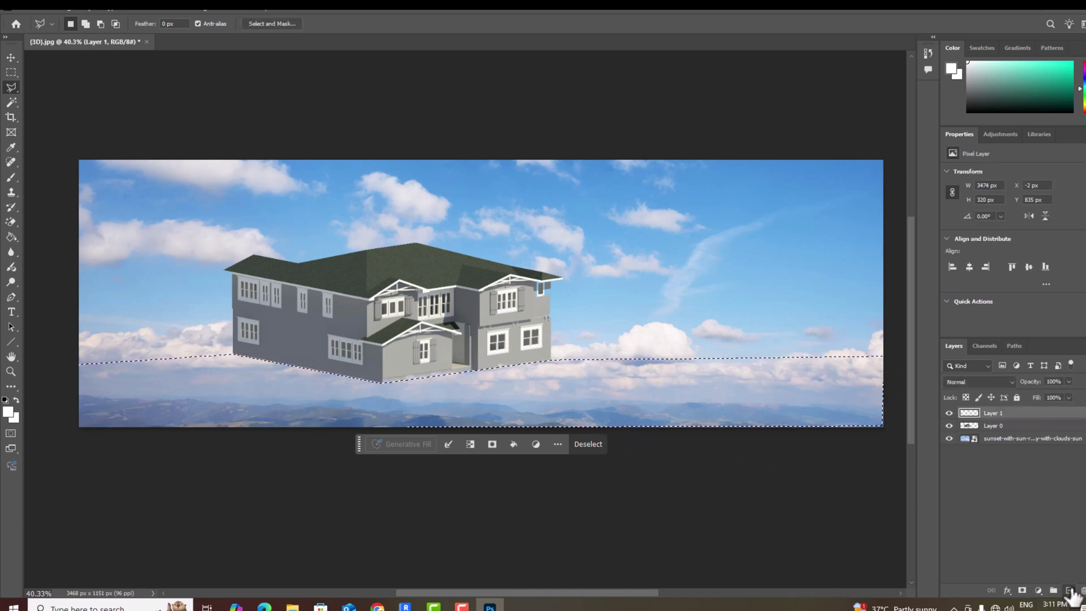
double_click(993, 413)
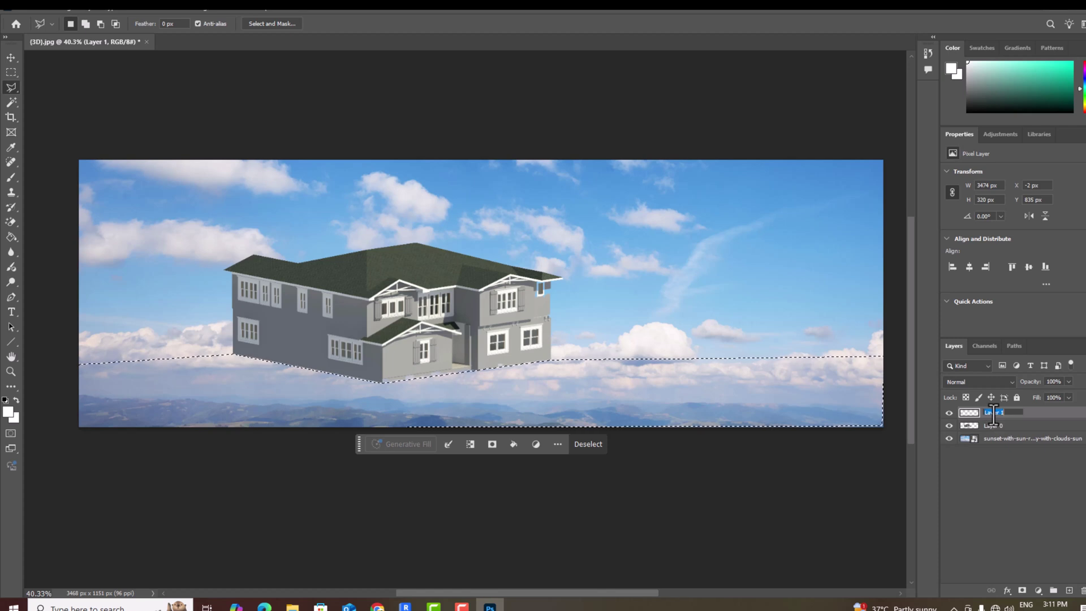
type("grass")
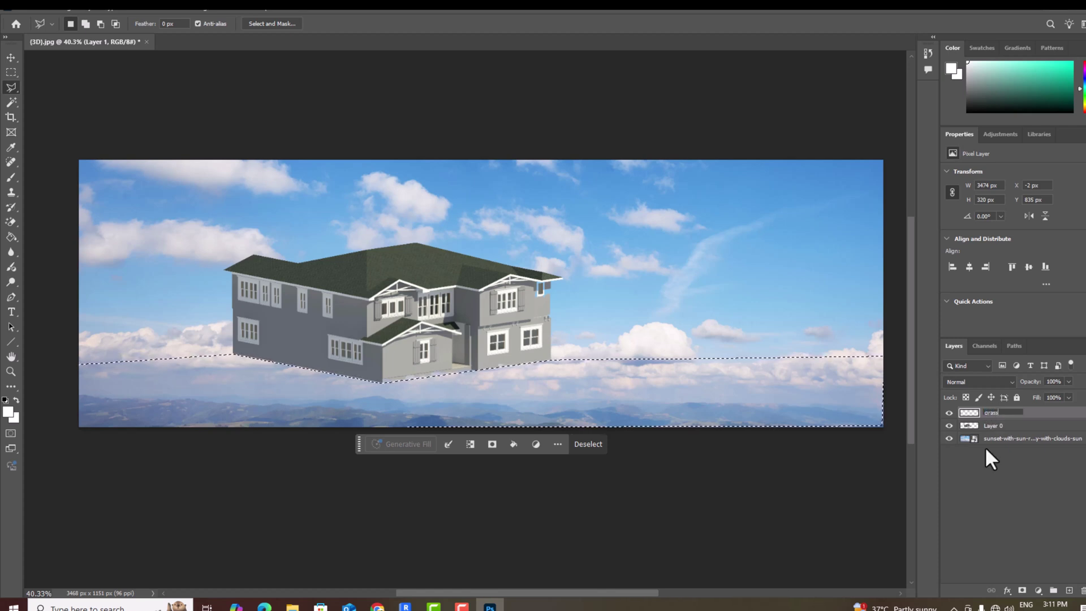
left_click(993, 473)
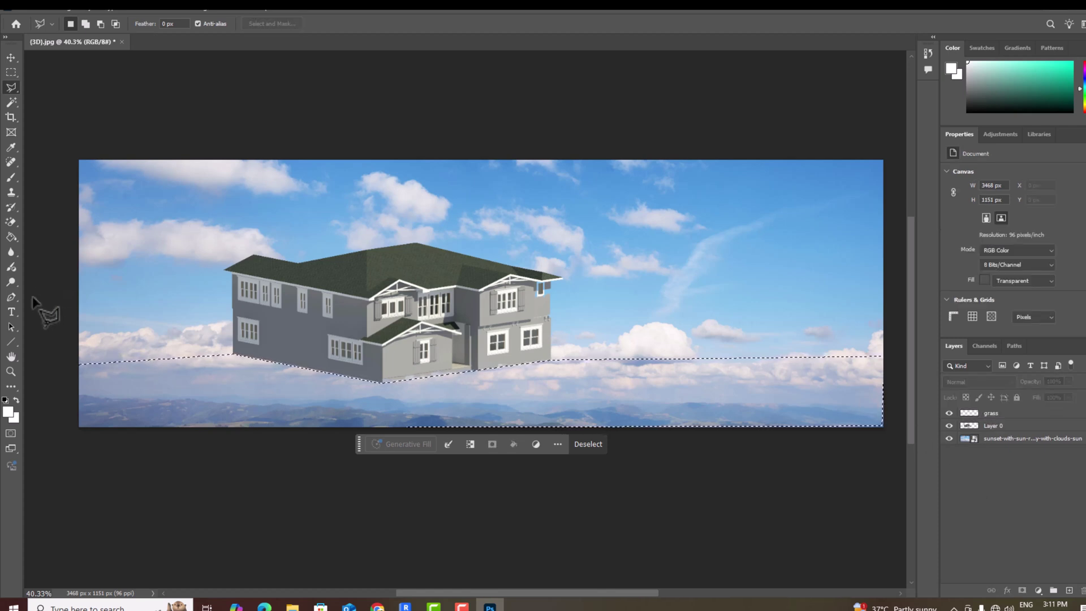
Fill the grass layer's ground strip with muted green 5d8981 and deselect.
left_click(7, 412)
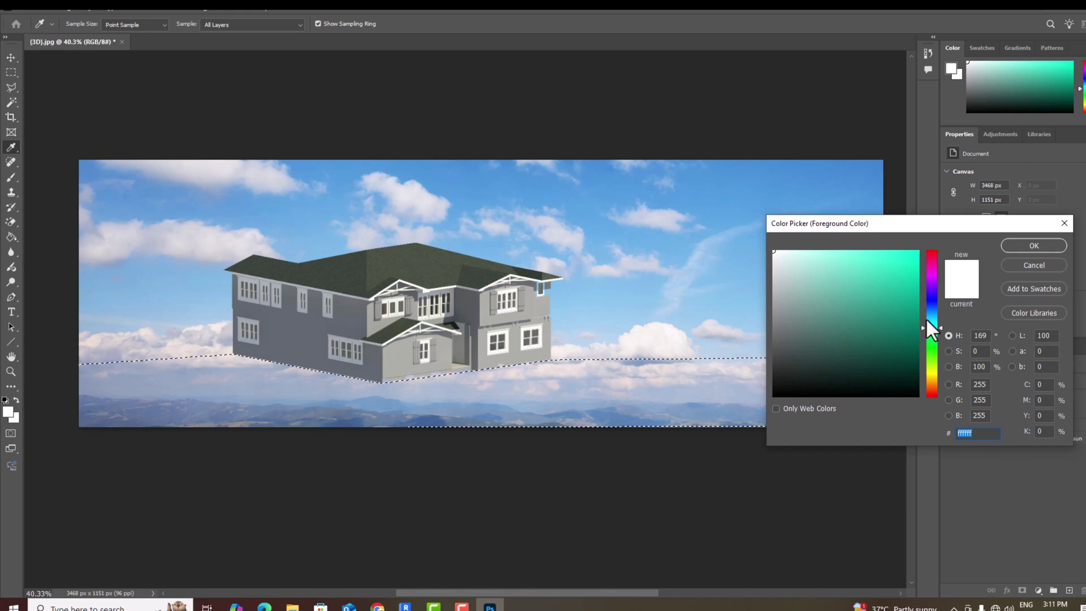
left_click(875, 314)
mouse_move(875, 314)
left_mouse_down()
mouse_move(818, 347)
mouse_move(819, 318)
left_mouse_up()
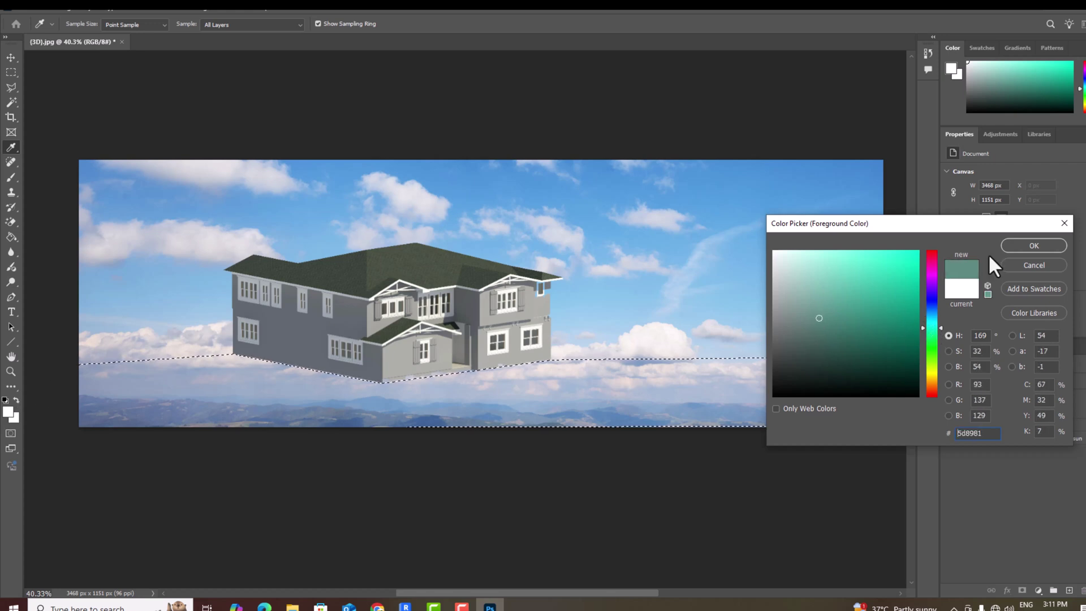
left_click(1033, 247)
key("g")
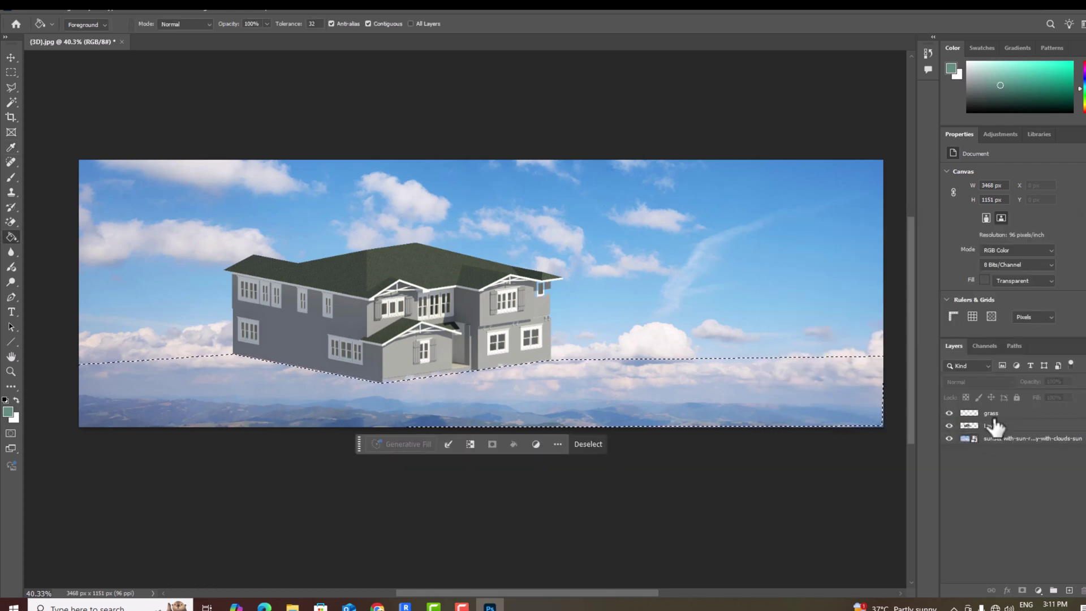
left_click(961, 416)
left_click(548, 376)
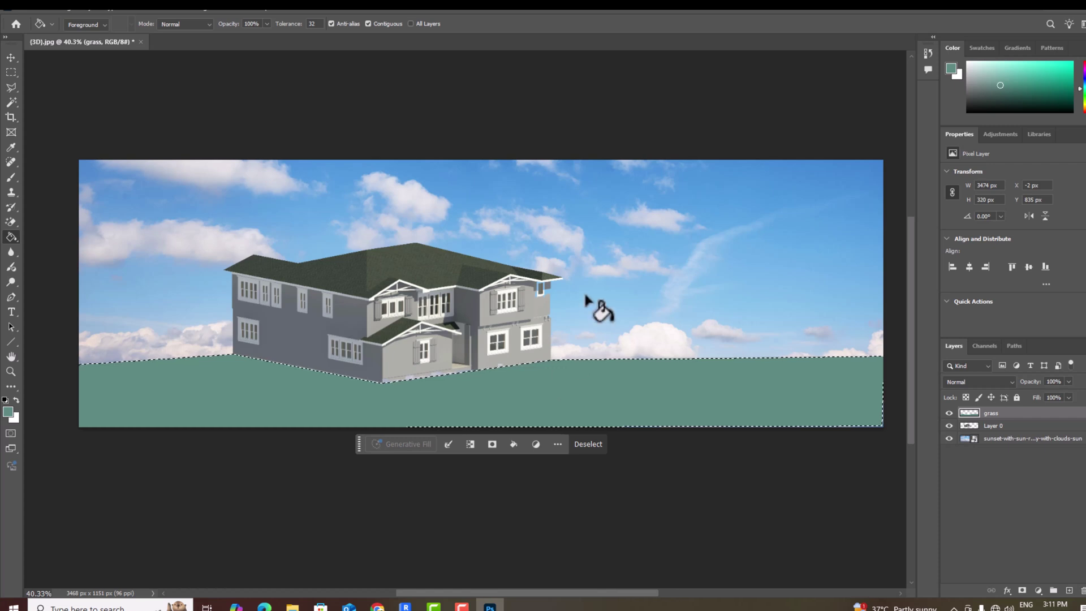
key("ctrl+d")
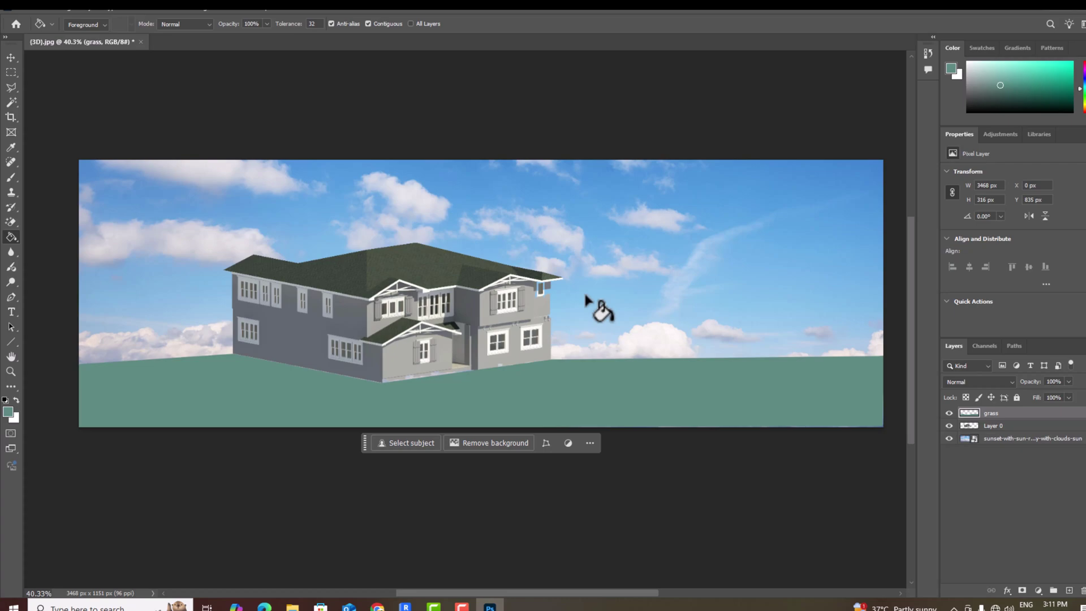
left_click(293, 607)
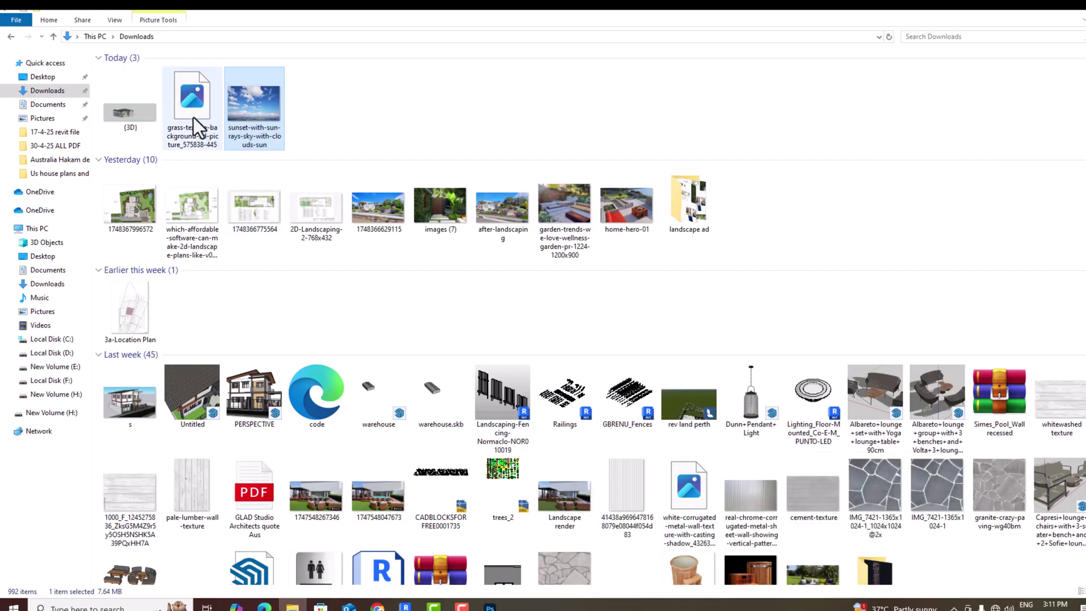
Open the grass texture image from Downloads with Adobe Photoshop.
left_click(193, 117)
right_click(193, 118)
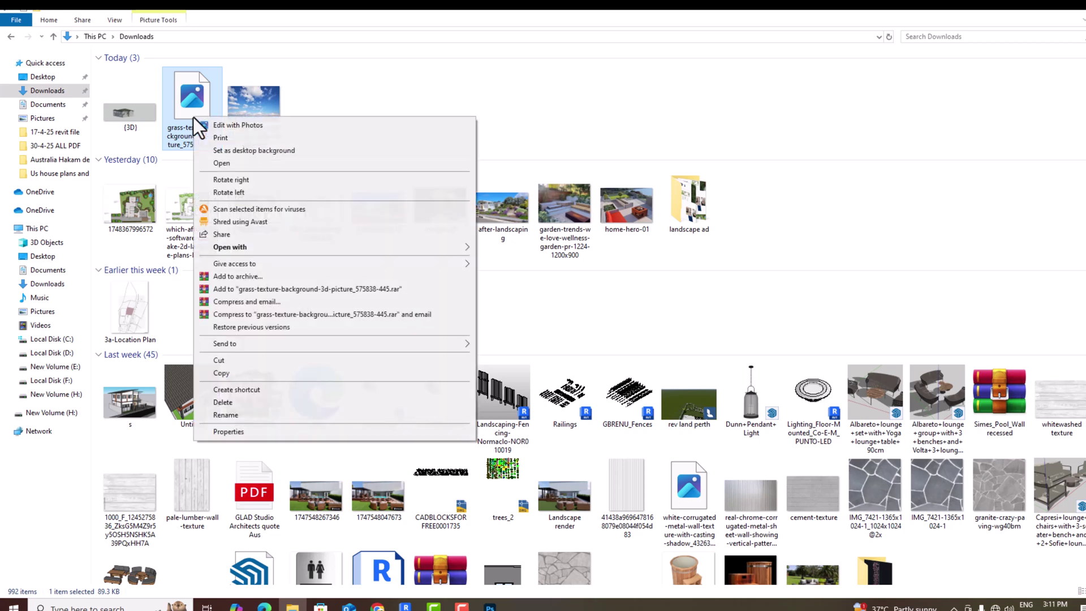
mouse_move(455, 245)
left_click(494, 248)
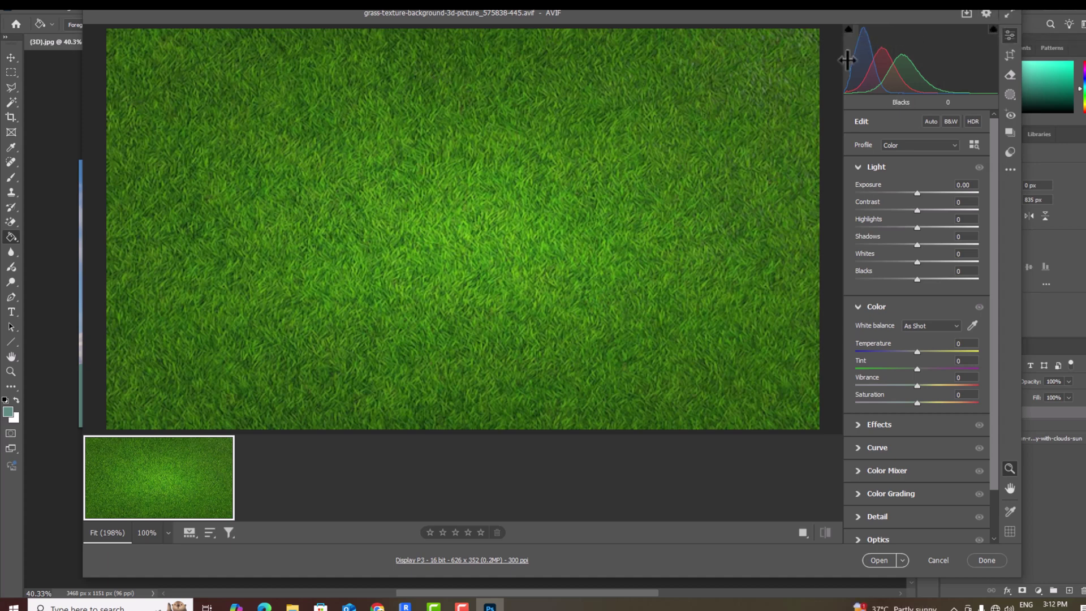
Define the grass texture as a pattern, then close its document without saving.
left_click(878, 560)
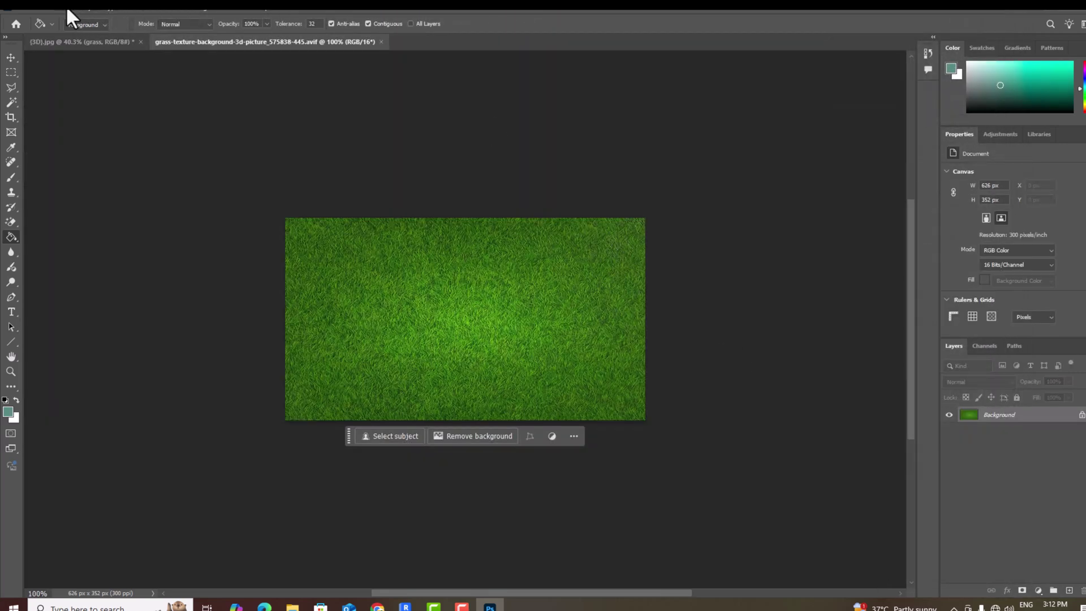
left_click(46, 4)
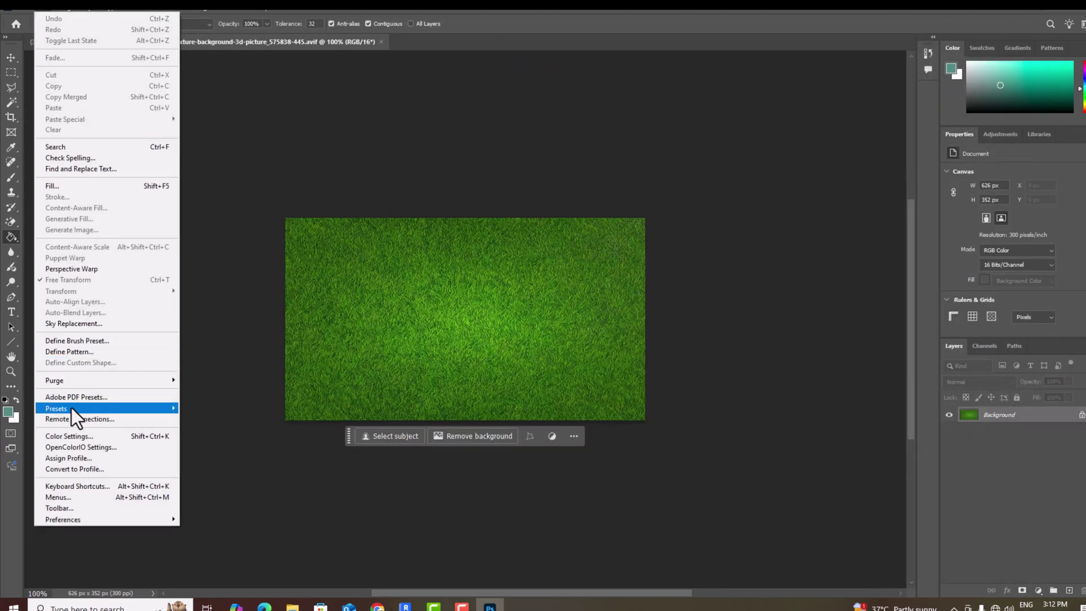
left_click(79, 351)
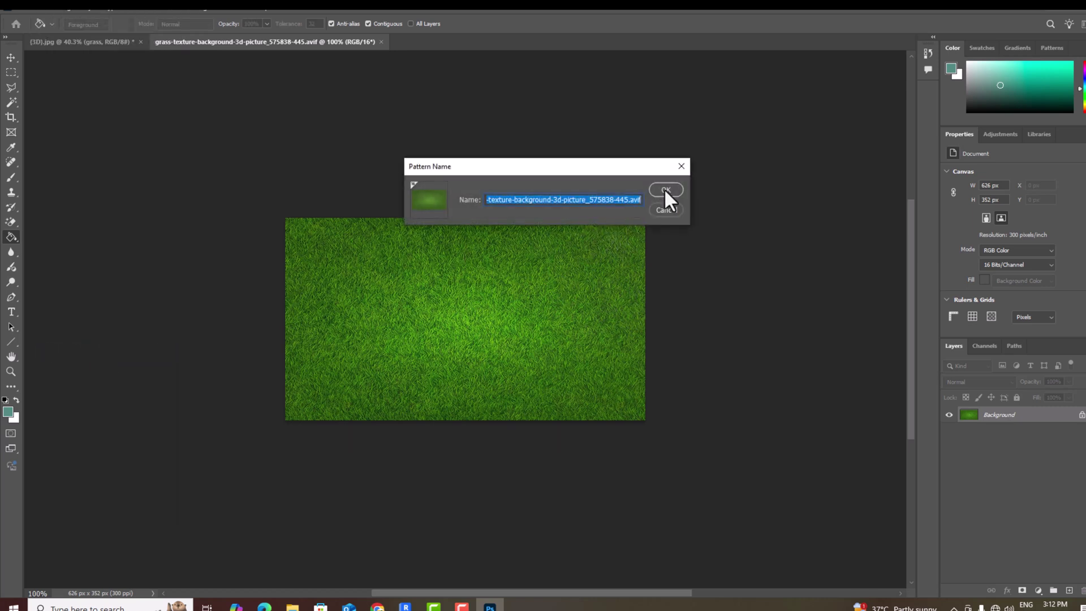
left_click(665, 190)
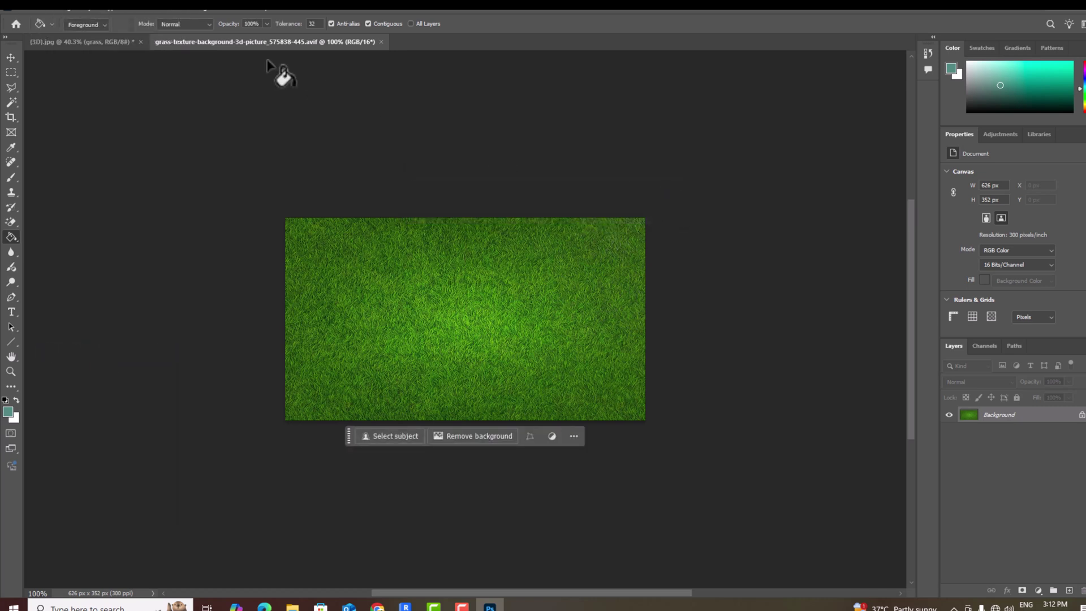
left_click(381, 42)
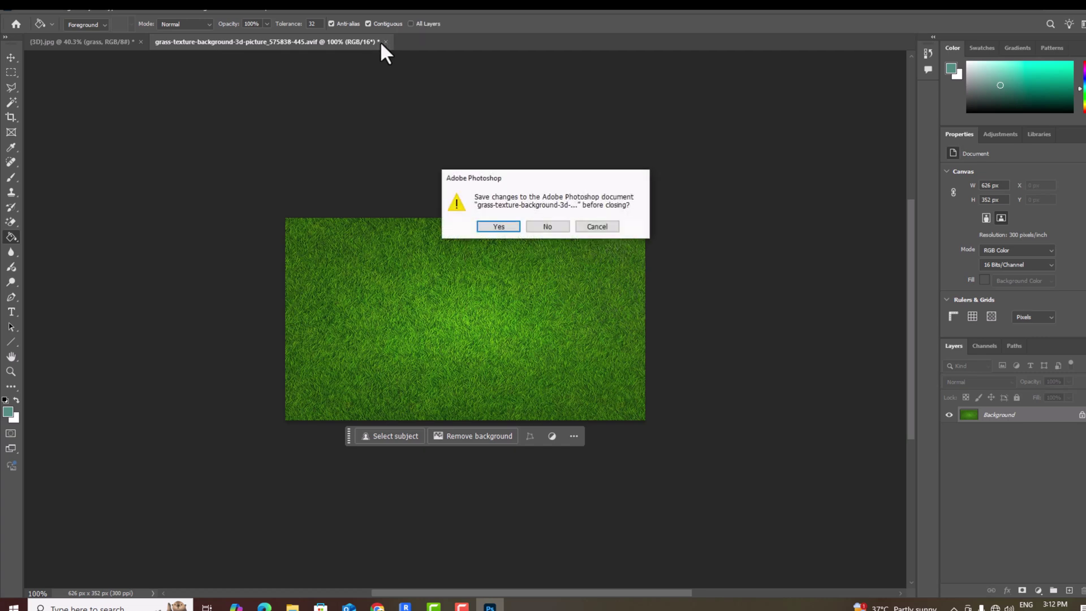
left_click(547, 226)
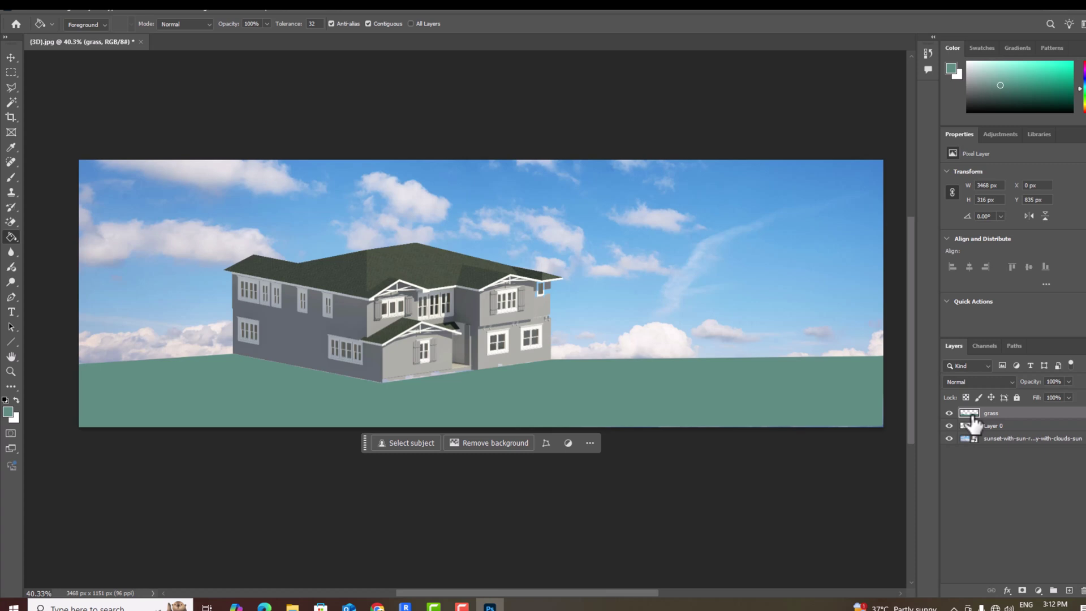
Enable a Pattern Overlay on the grass layer using the grass texture pattern.
right_click(972, 417)
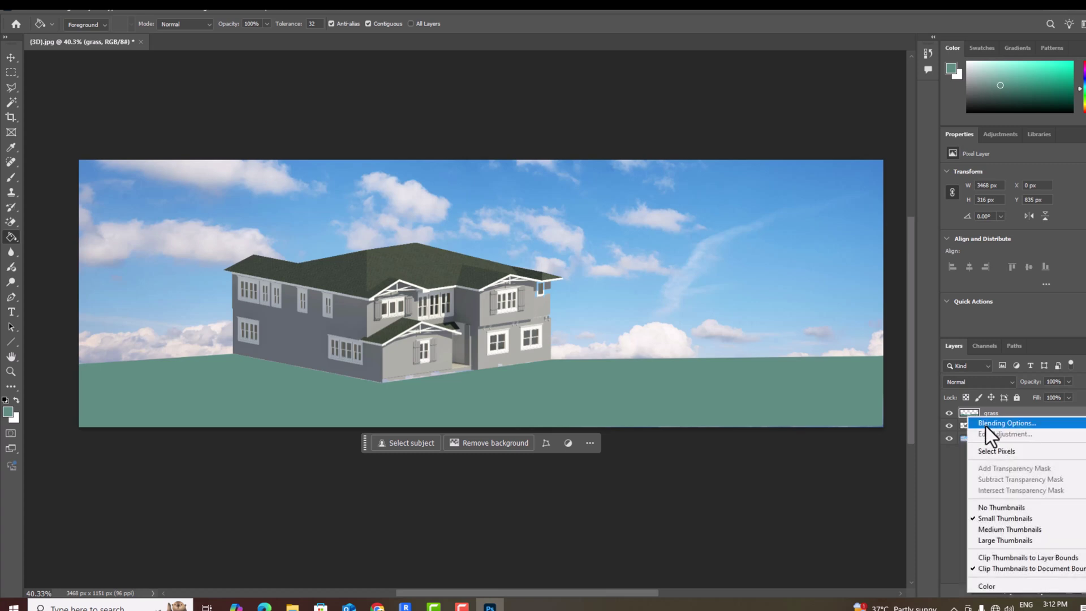
left_click(986, 425)
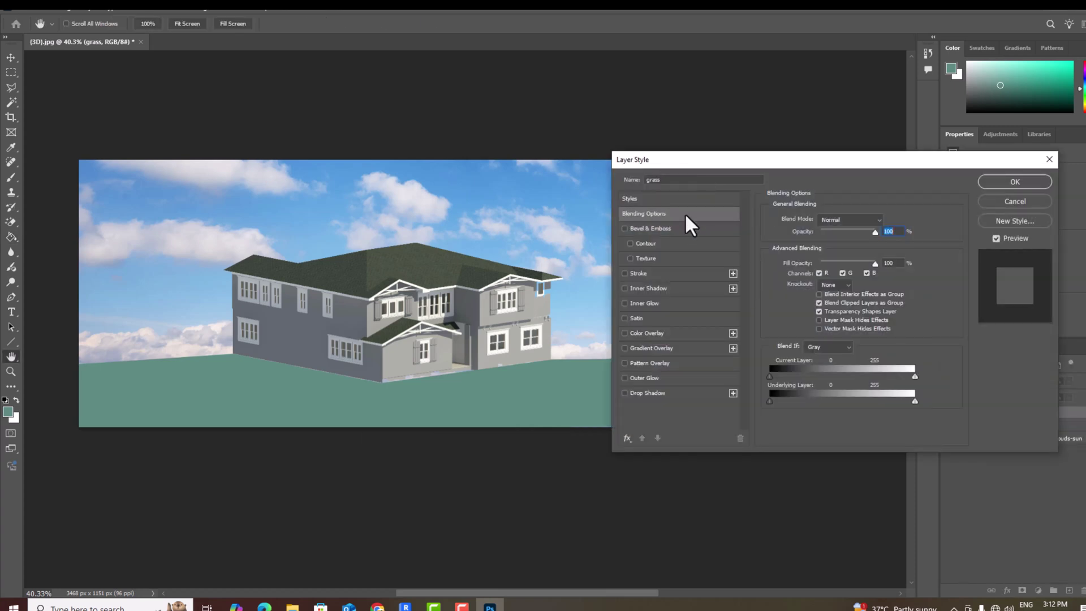
left_click(650, 362)
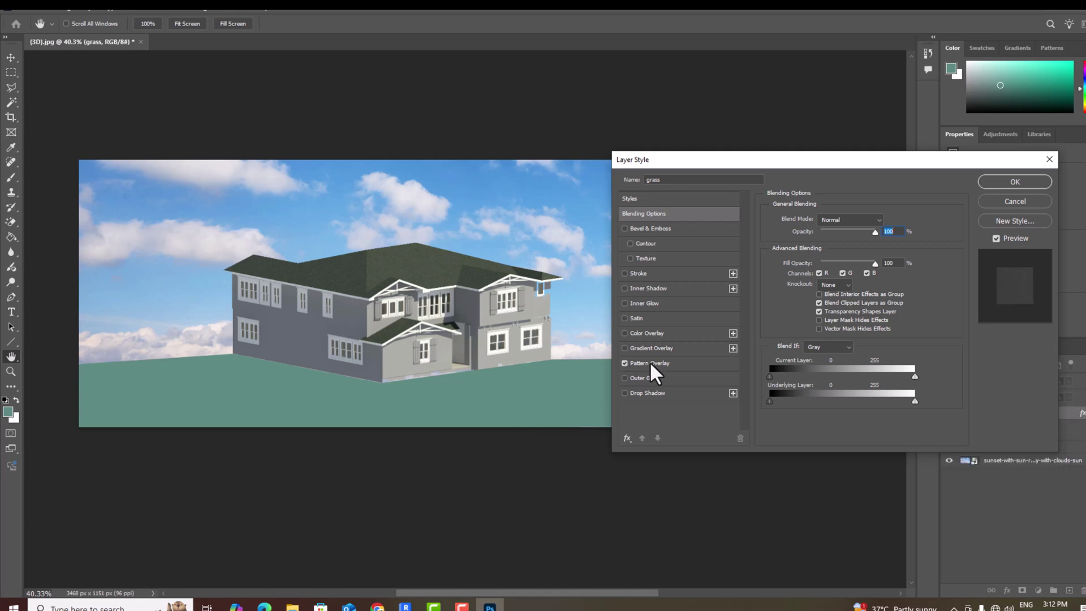
left_click(847, 258)
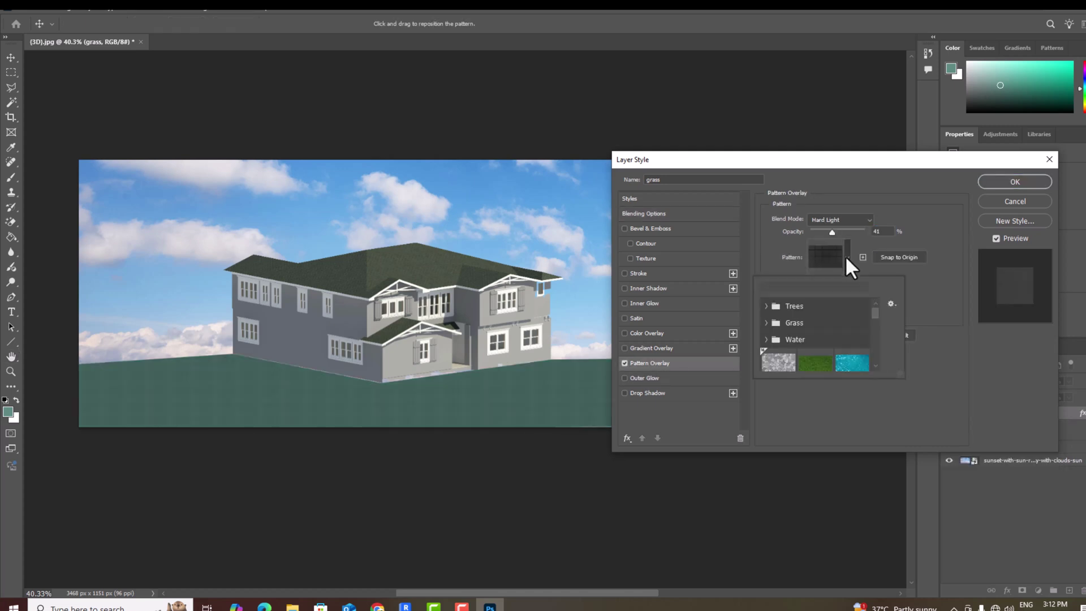
scroll(826, 357, "down", 3)
scroll(826, 359, "down", 5)
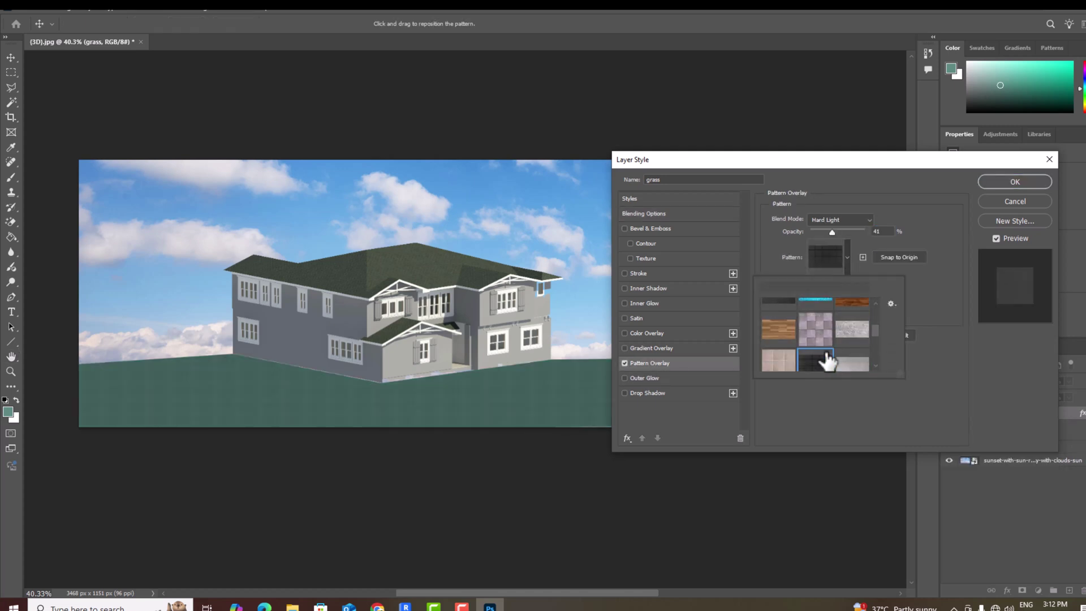
left_click(784, 357)
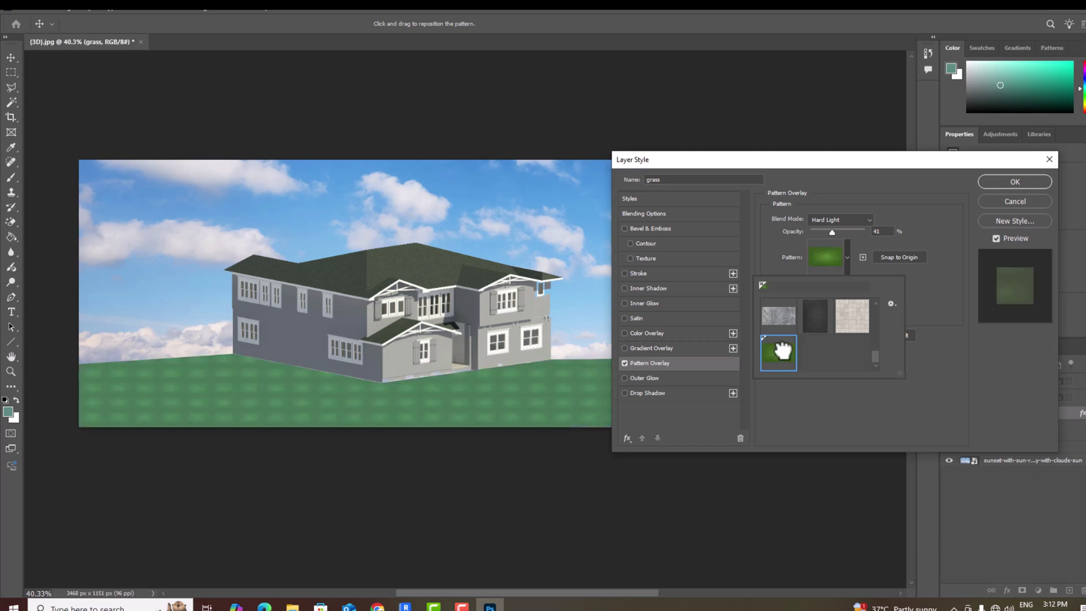
key("Return")
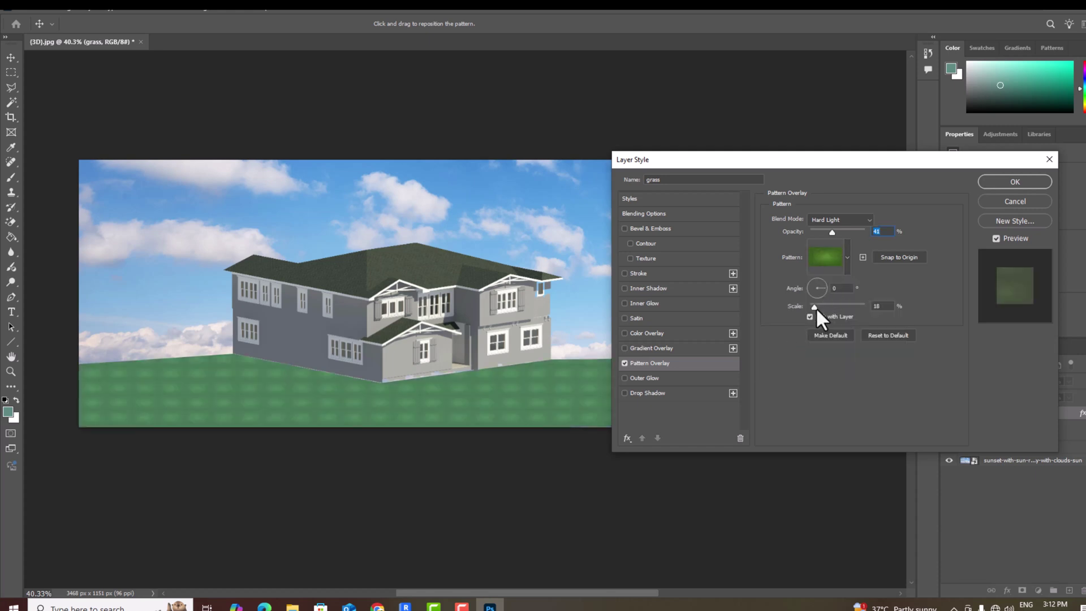
Set the grass pattern overlay to 88% opacity and 168% scale and apply it.
left_click_drag(813, 308, 836, 307)
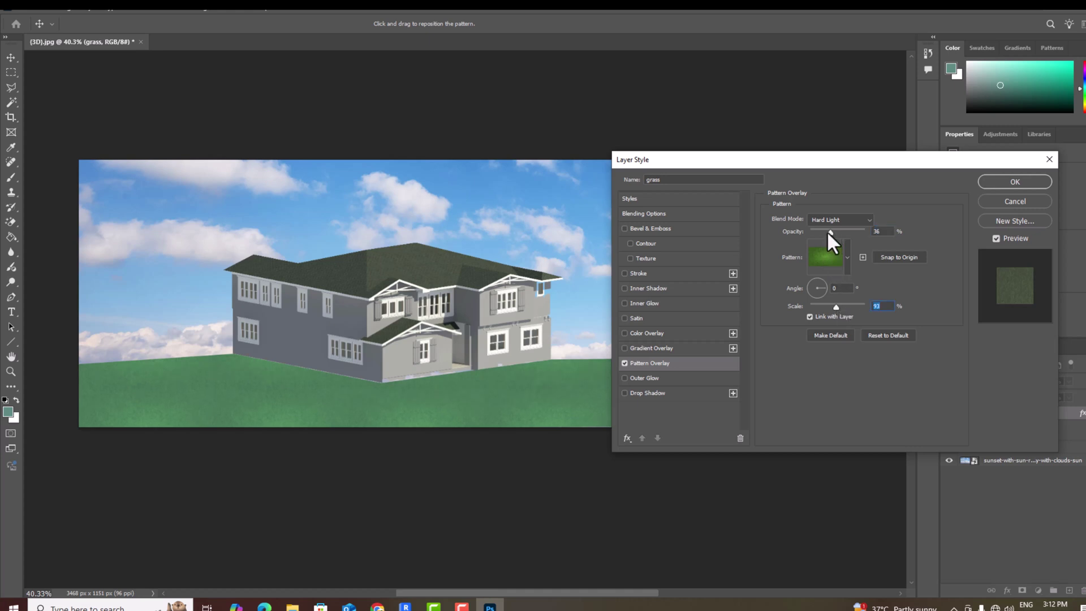
mouse_move(832, 232)
left_mouse_down()
mouse_move(816, 230)
mouse_move(849, 230)
left_mouse_up()
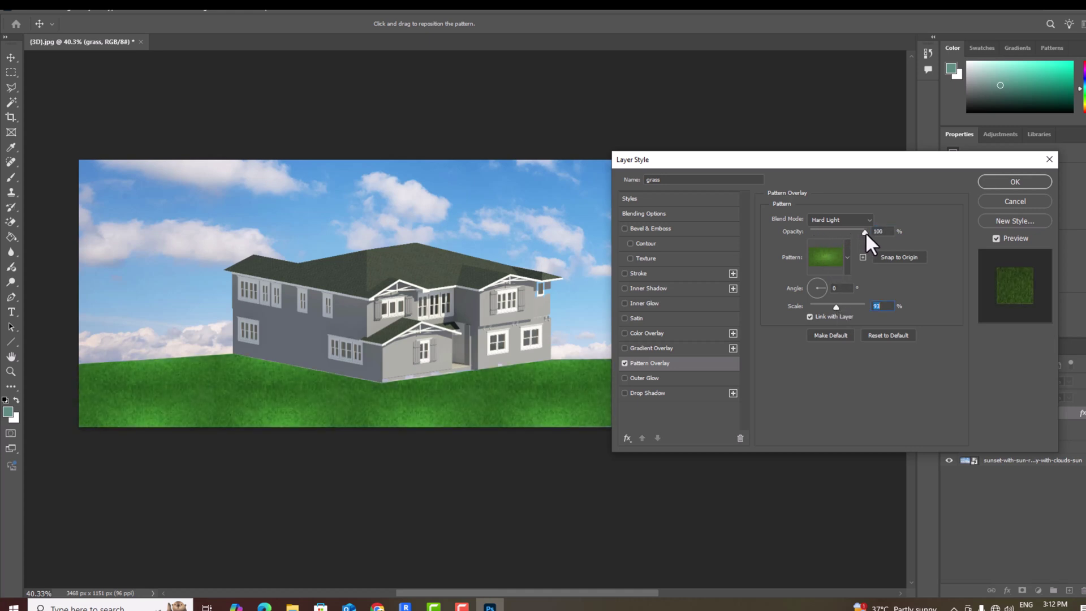
left_click_drag(858, 232, 858, 232)
left_click_drag(836, 306, 840, 304)
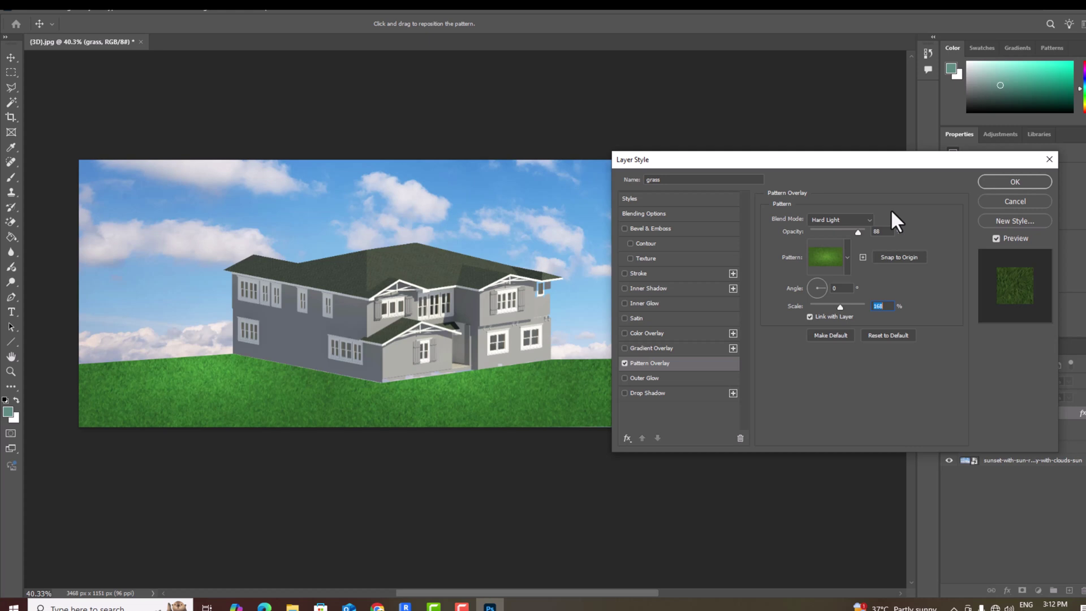
left_click(996, 181)
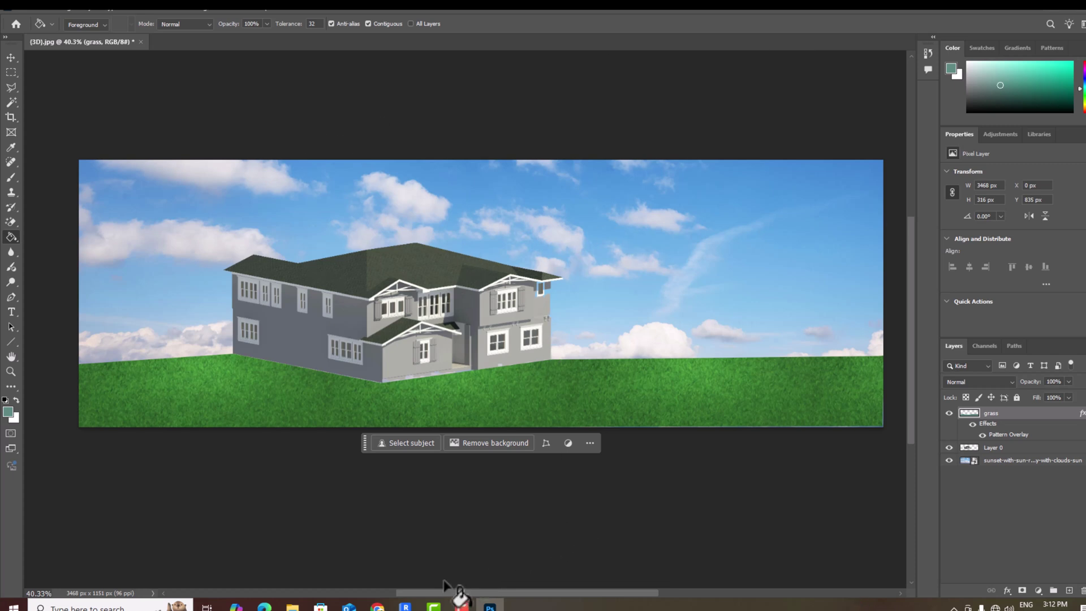
Connect to a Wi-Fi network and open a new Chrome tab on Google search.
left_click(995, 608)
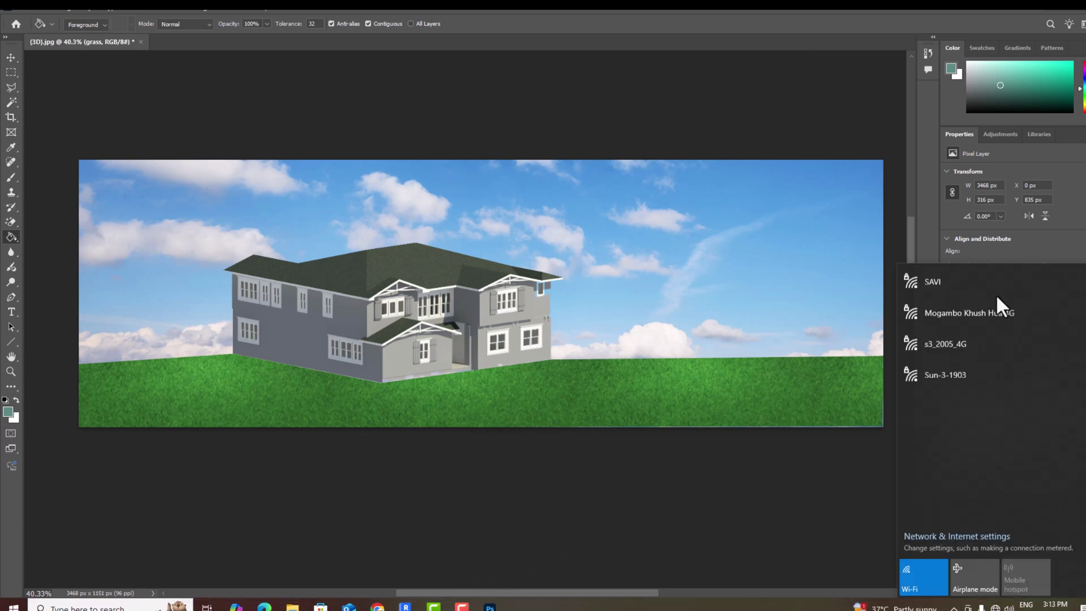
left_click(977, 288)
left_click(1043, 335)
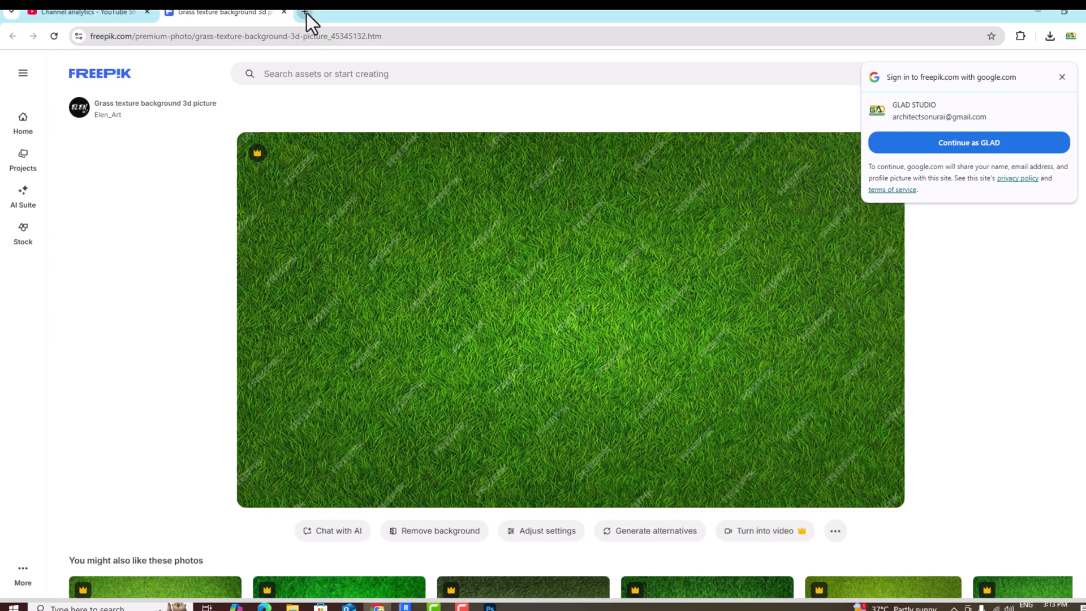
left_click(305, 12)
left_click(410, 235)
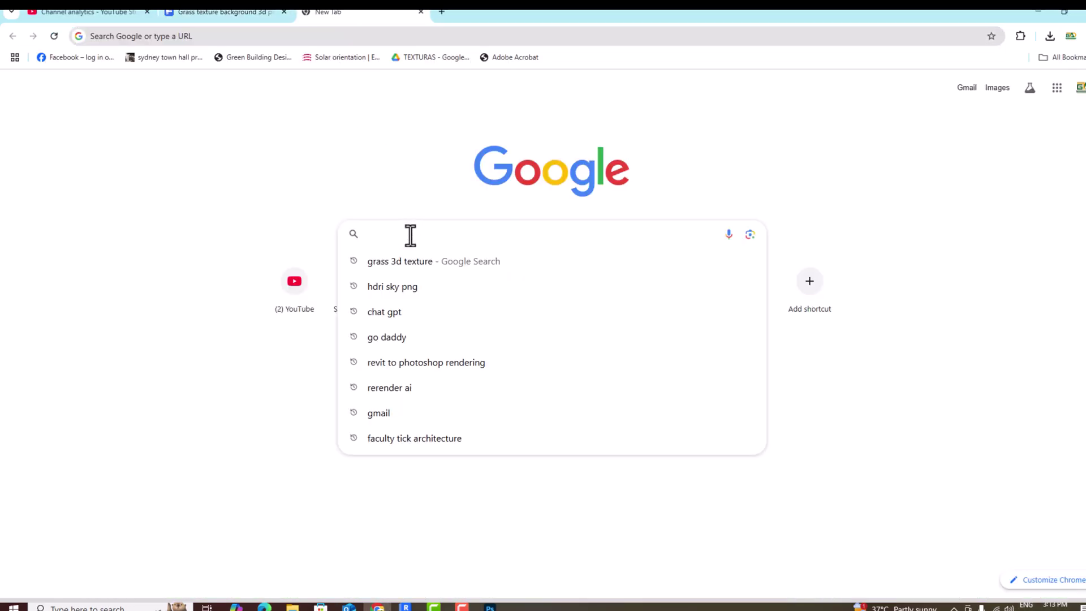
Search 'png tree elevation', download the PNGWing tree PNG, and drag it into Photoshop.
type("png tree")
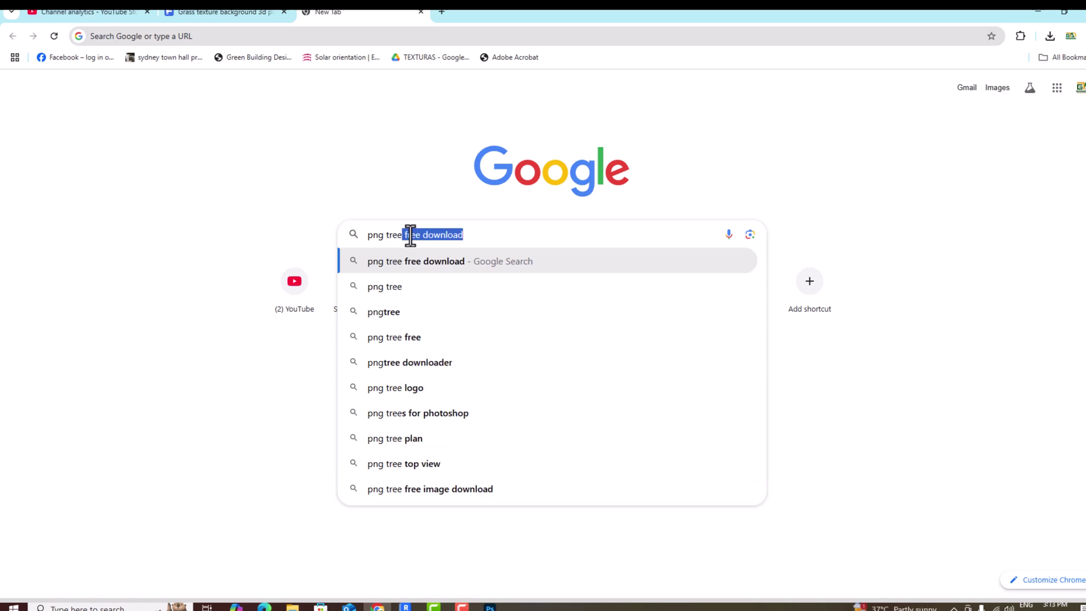
type(" elevation")
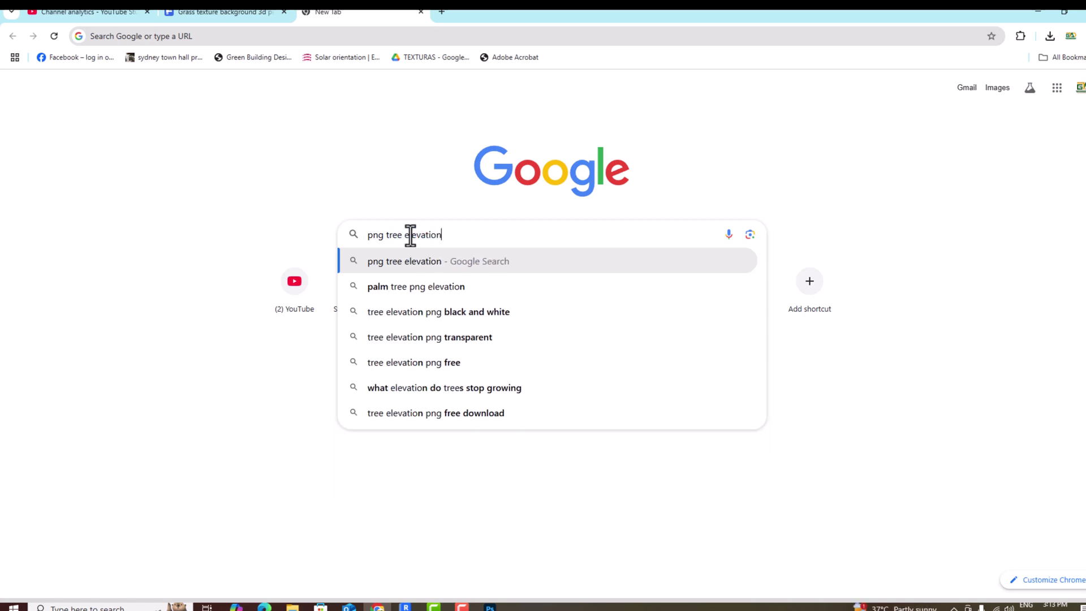
key("Return")
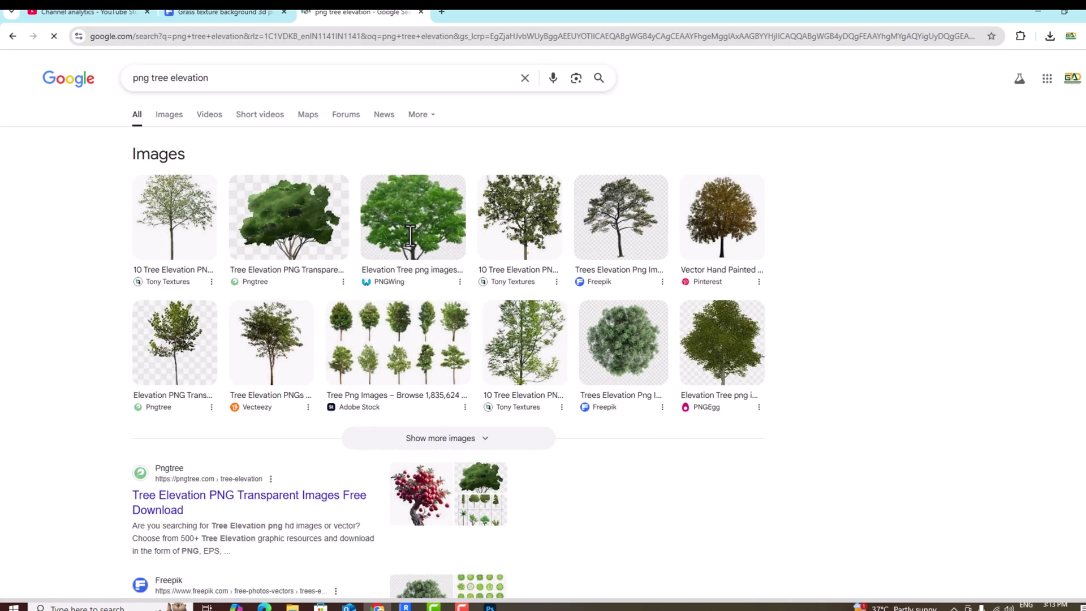
left_click(412, 249)
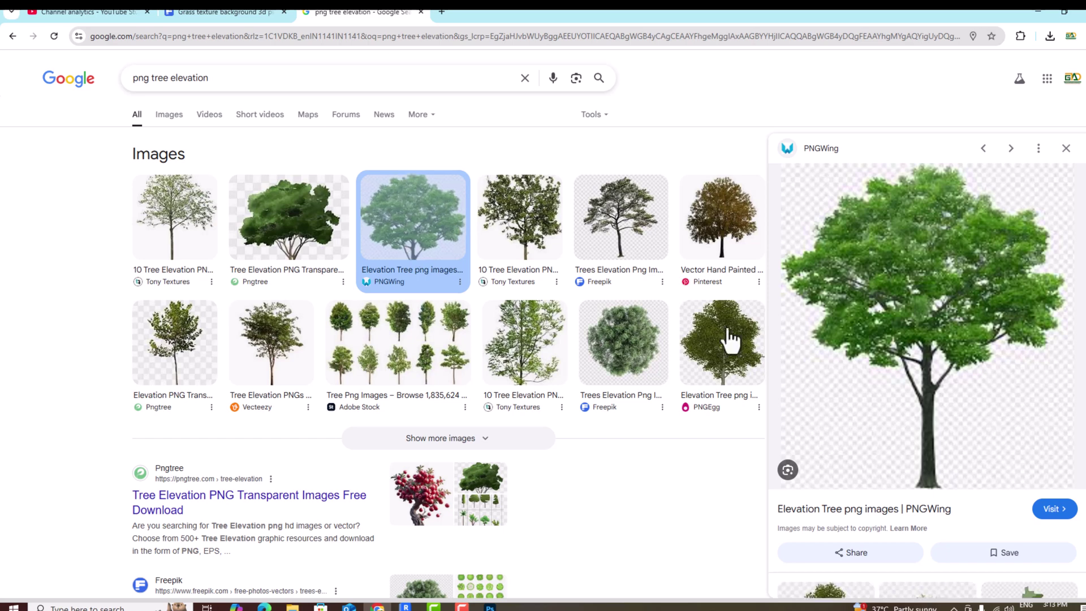
left_click(844, 513)
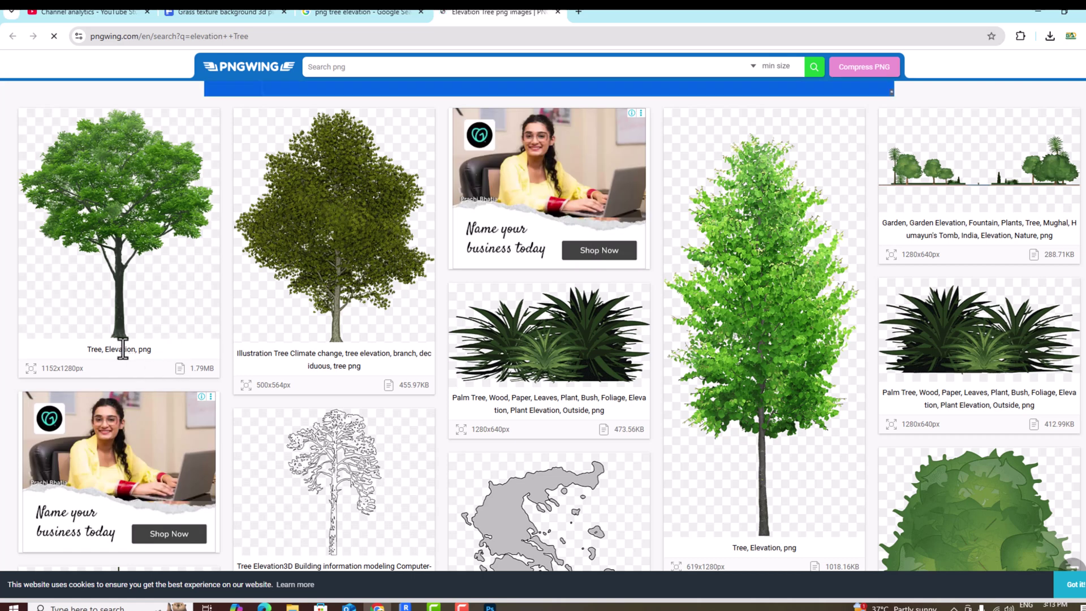
left_click(119, 325)
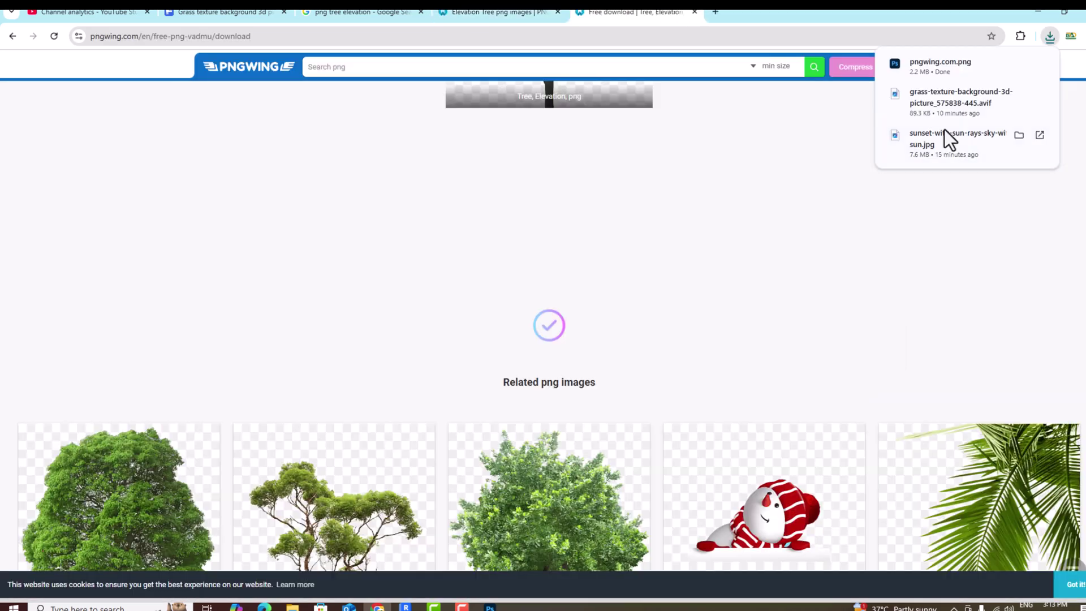
left_click_drag(957, 67, 357, 402)
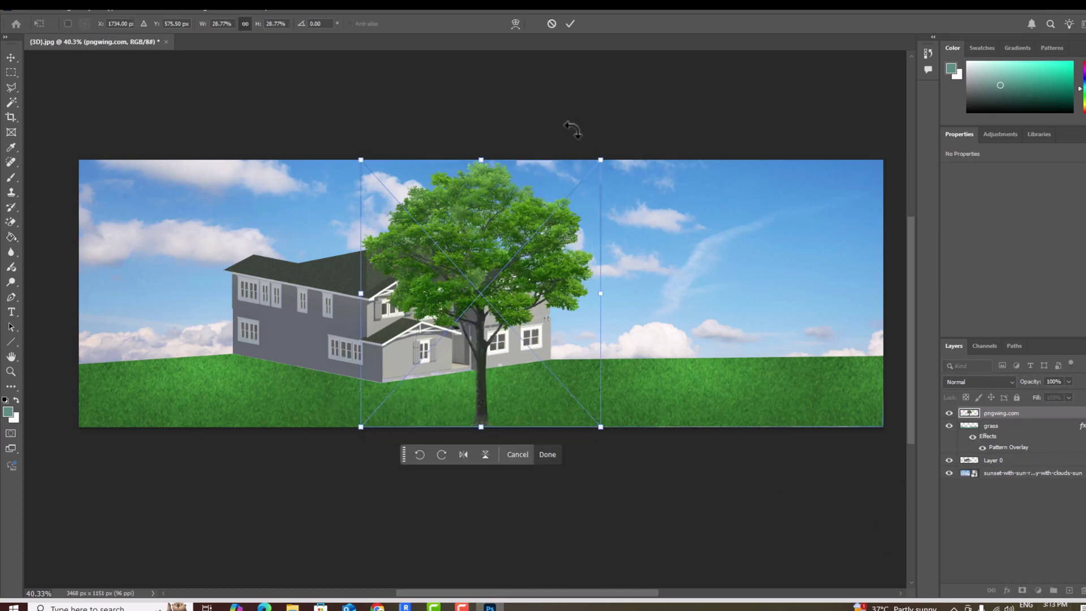
Shrink the placed tree to 389 × 447 px beside the house and commit it.
left_click_drag(360, 160, 498, 312)
left_click_drag(534, 370, 590, 311)
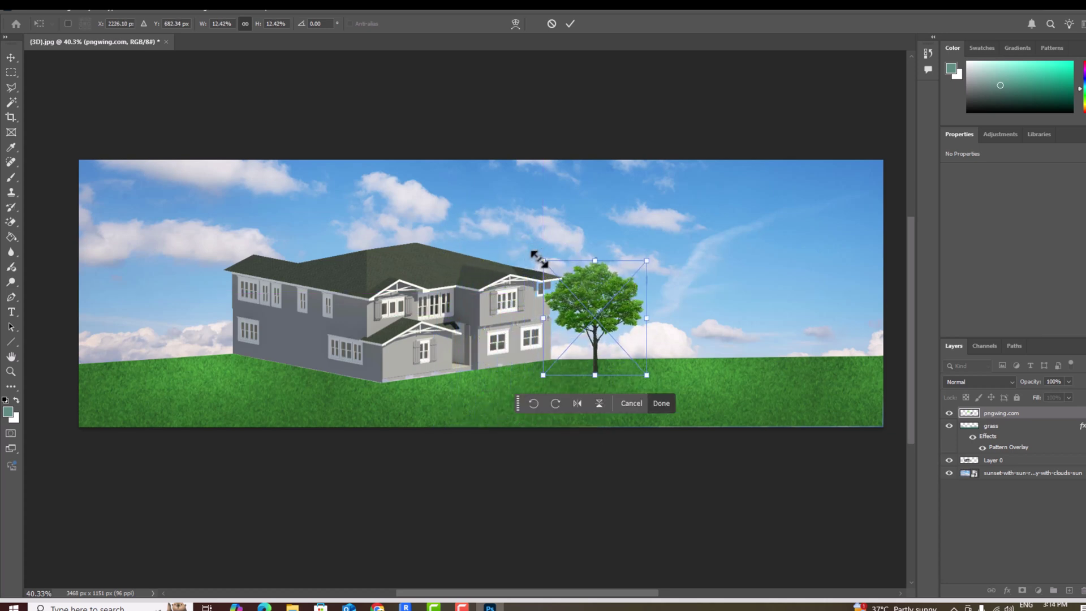
left_click_drag(543, 262, 555, 271)
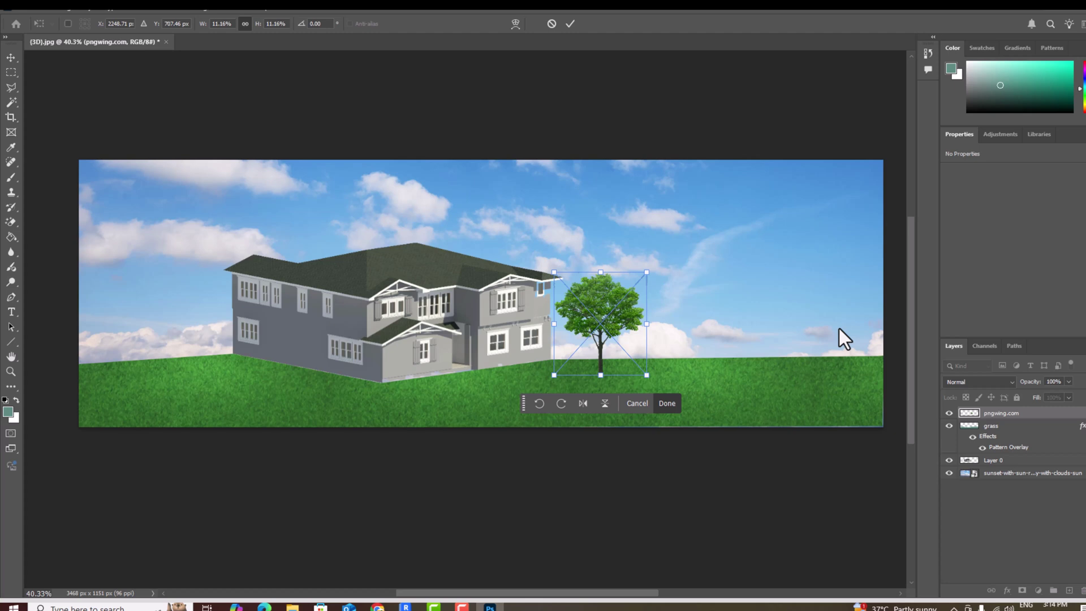
left_click(570, 23)
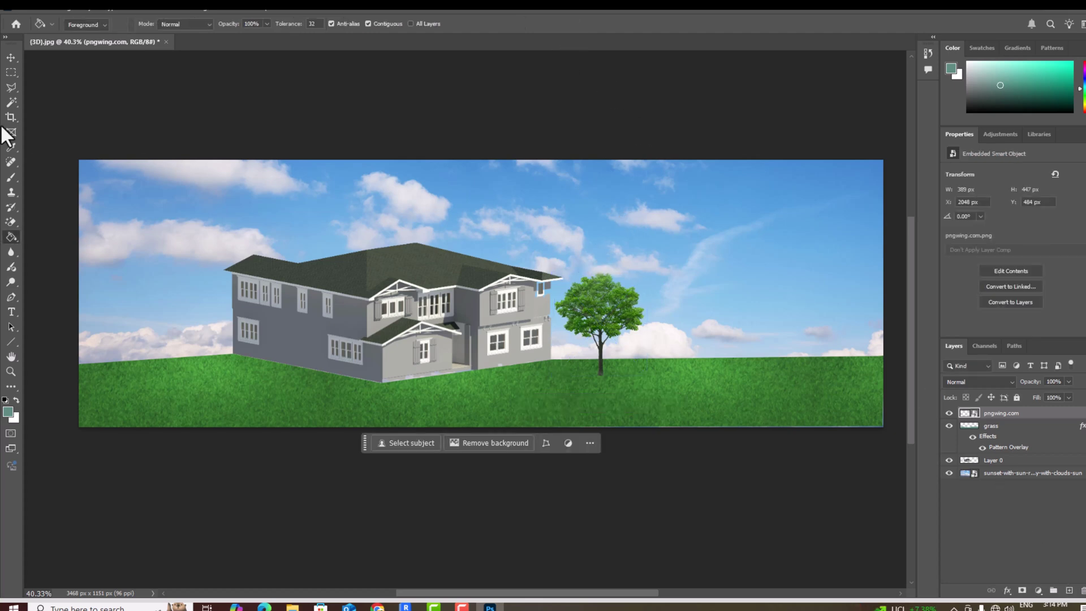
left_click(11, 58)
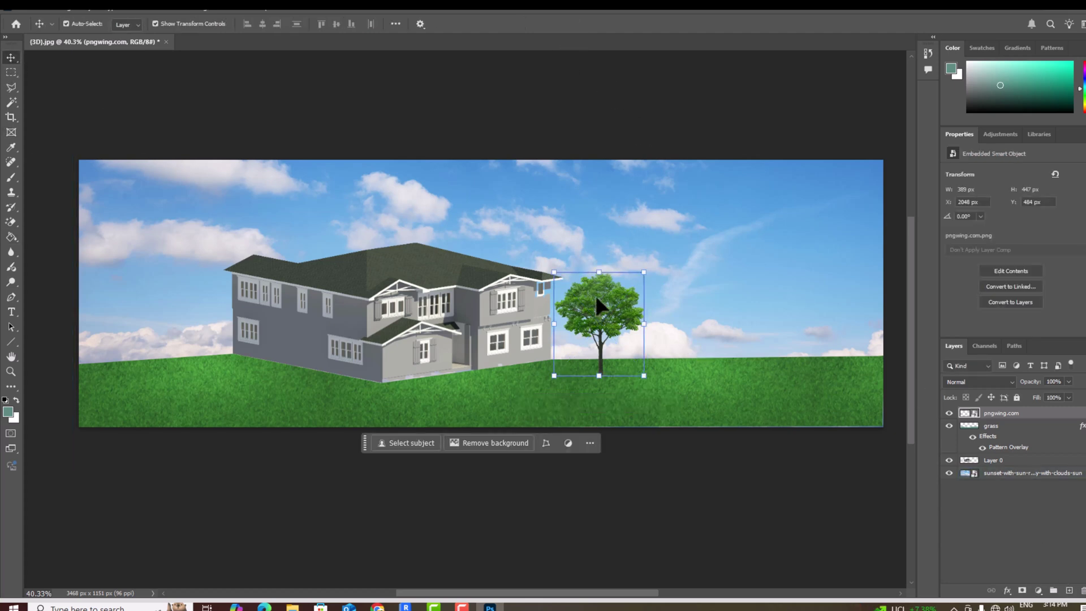
Add a Drop Shadow to the pngwing.com tree layer: 4 px distance, 49% spread, size 0.
right_click(969, 413)
left_click(980, 419)
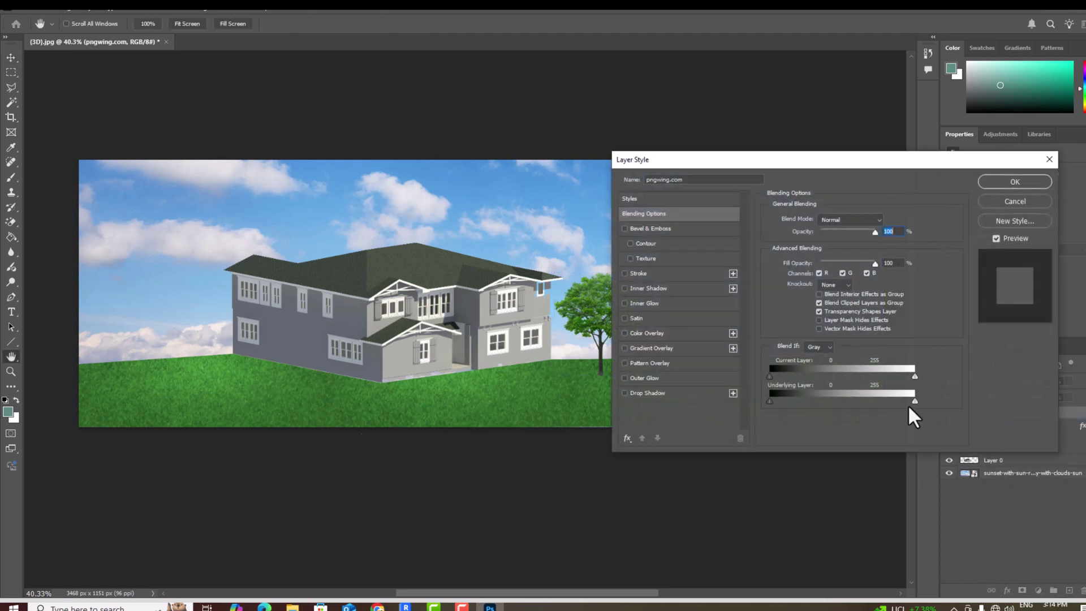
left_click(624, 393)
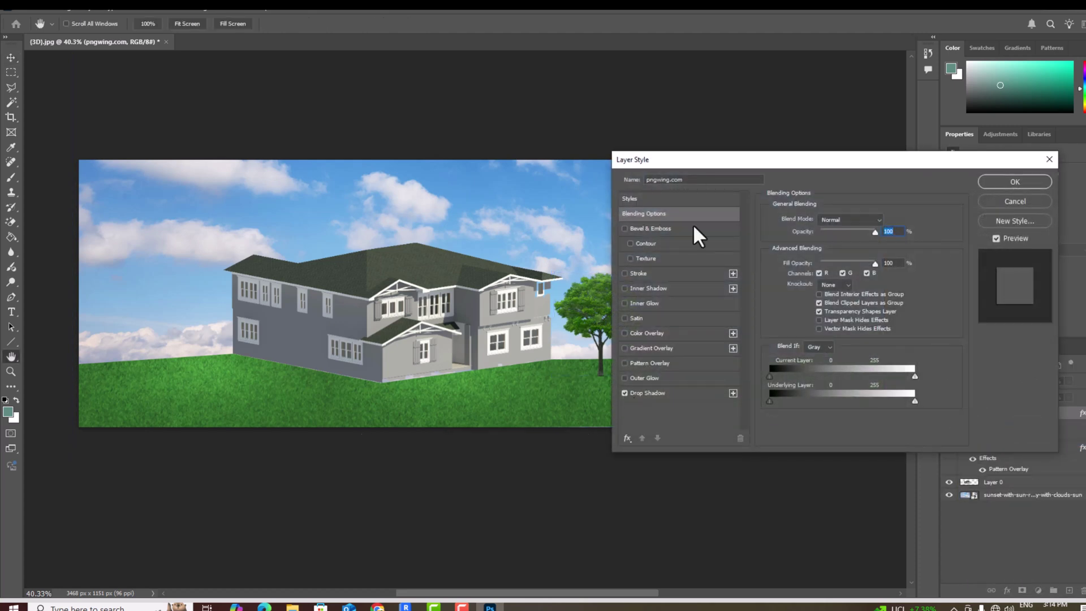
left_click_drag(694, 161, 768, 150)
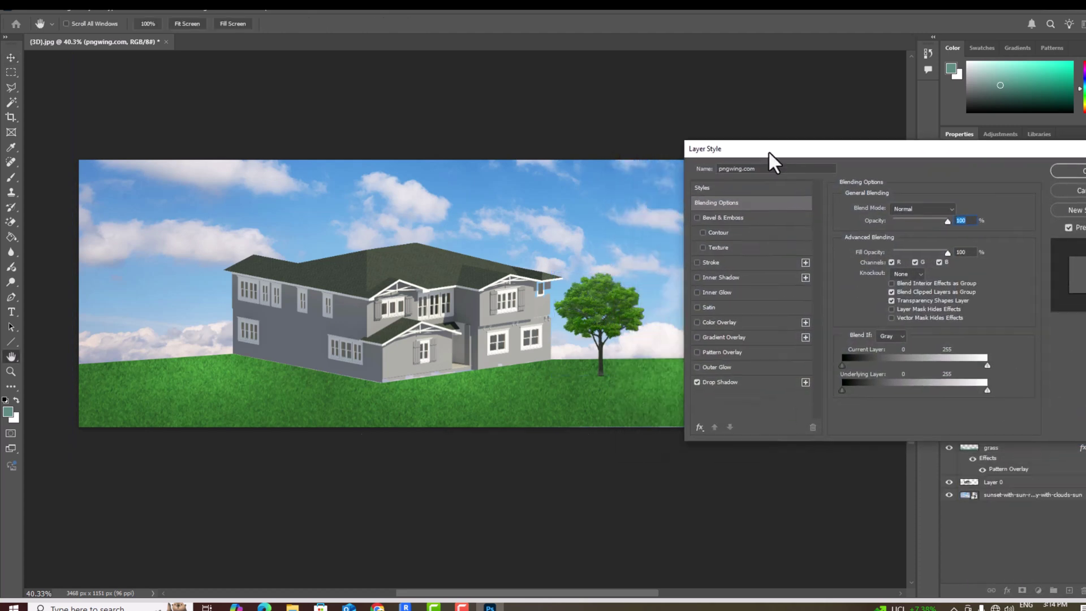
left_click(698, 380)
left_click(698, 380)
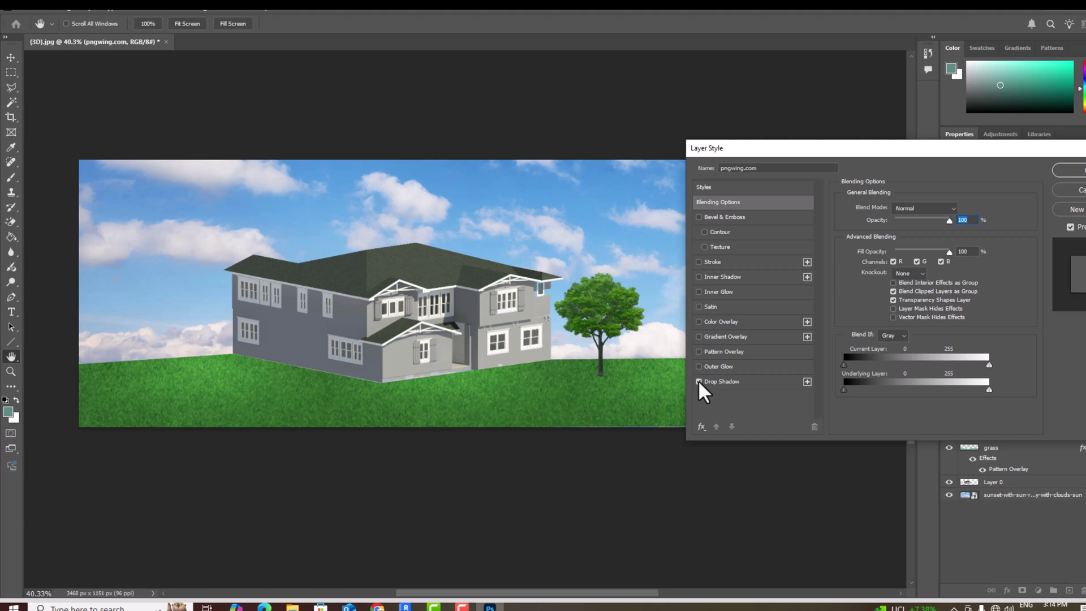
left_click(722, 382)
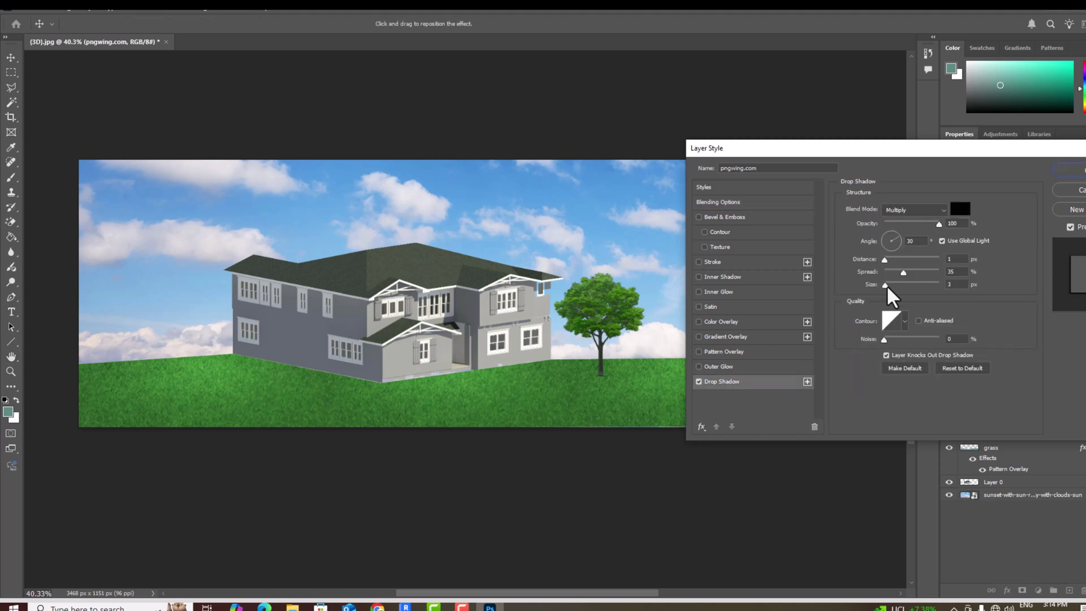
left_click_drag(886, 285, 887, 259)
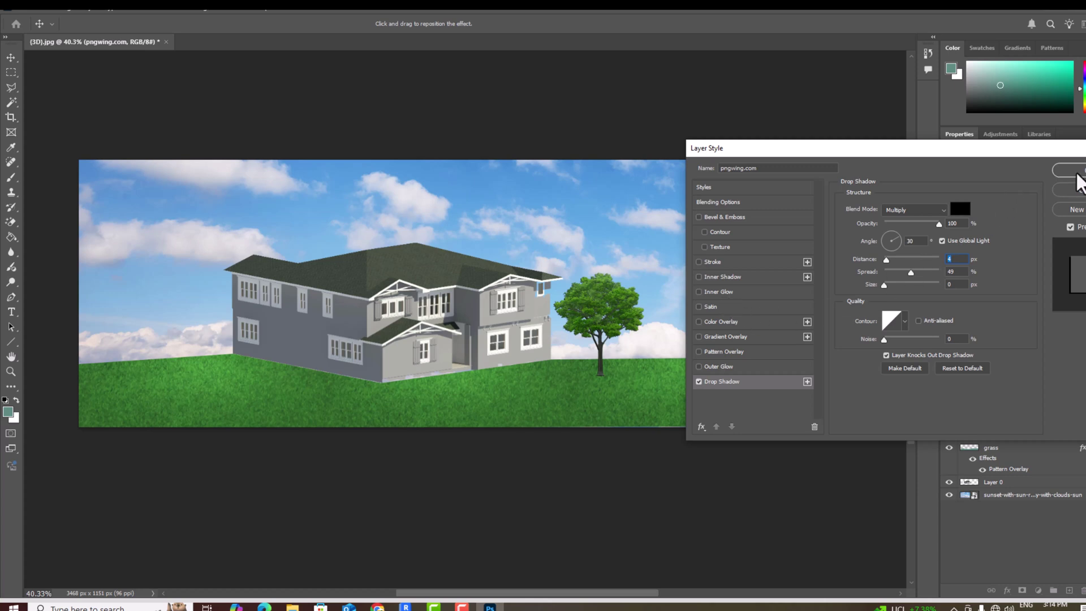
left_click(1074, 170)
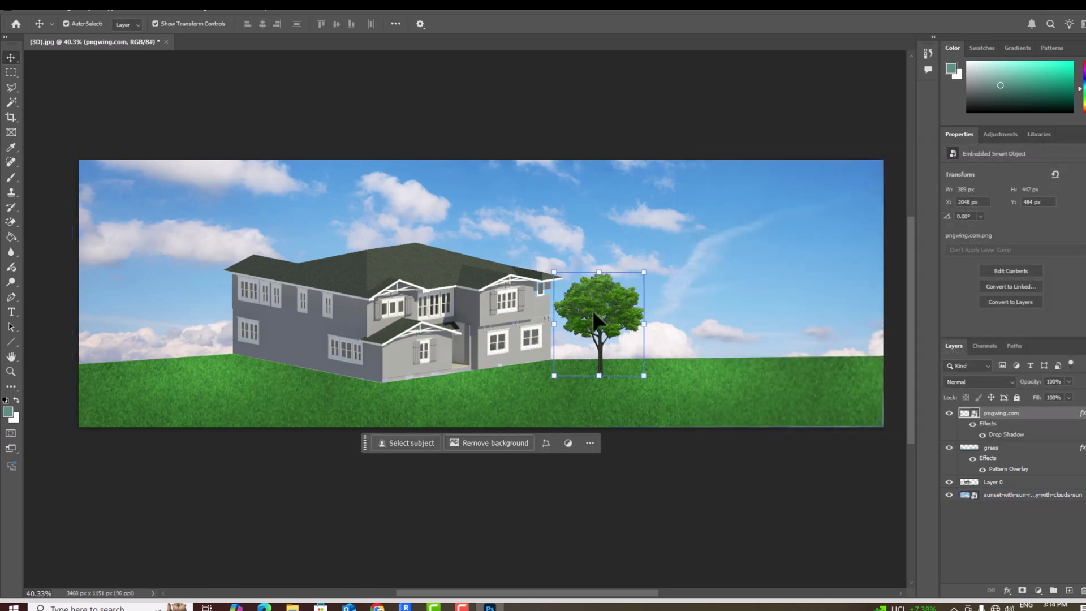
Duplicate the tree, scale the copy down, and position it at the house's left front.
left_click_drag(602, 310, 329, 327)
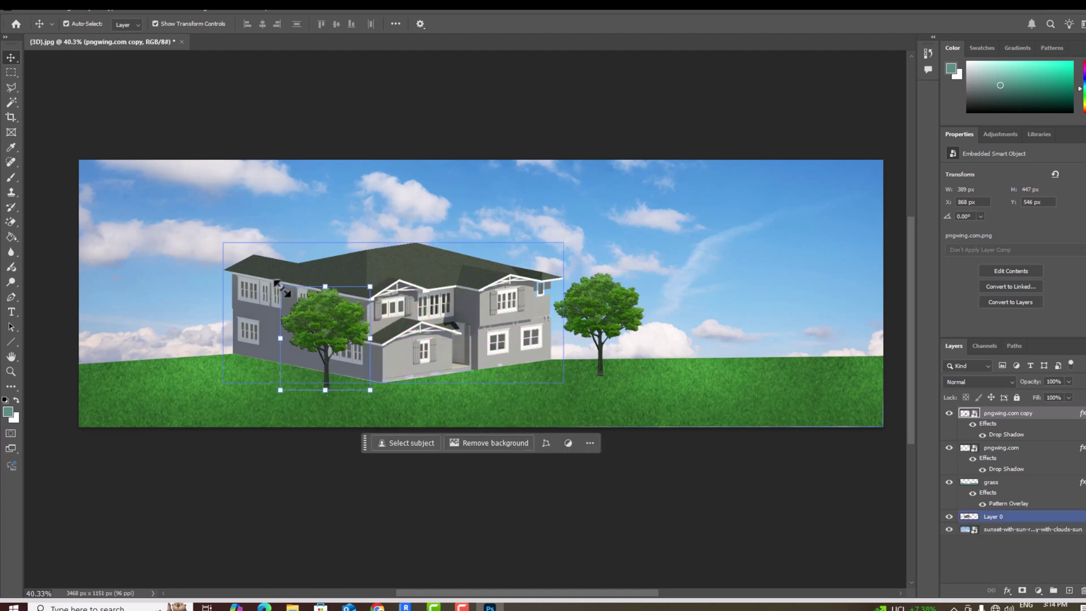
left_click_drag(281, 287, 306, 315)
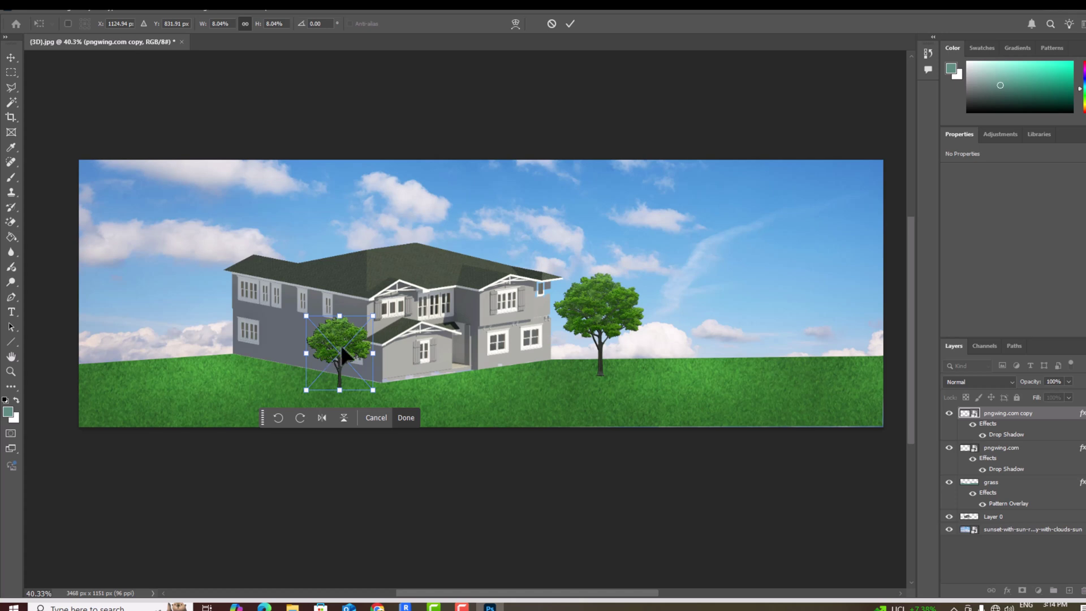
left_click_drag(342, 347, 285, 325)
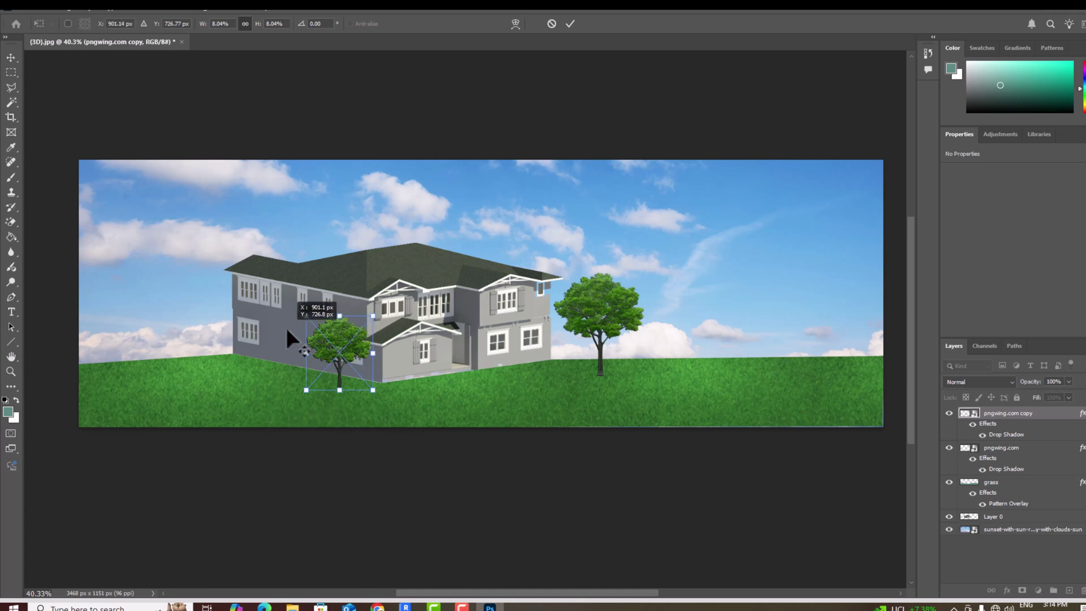
left_click(569, 24)
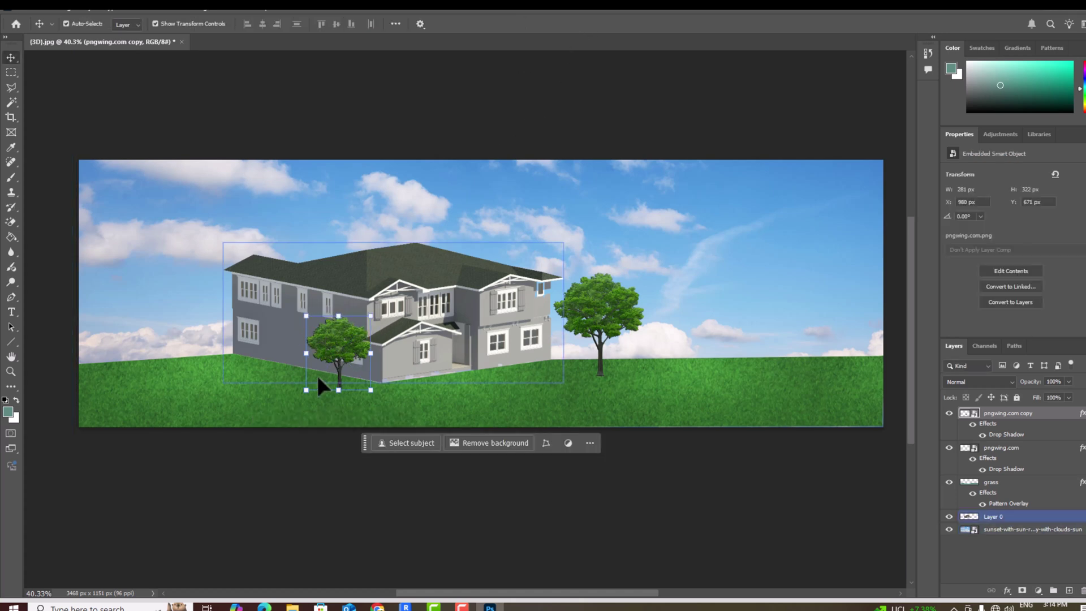
left_click_drag(317, 375, 248, 333)
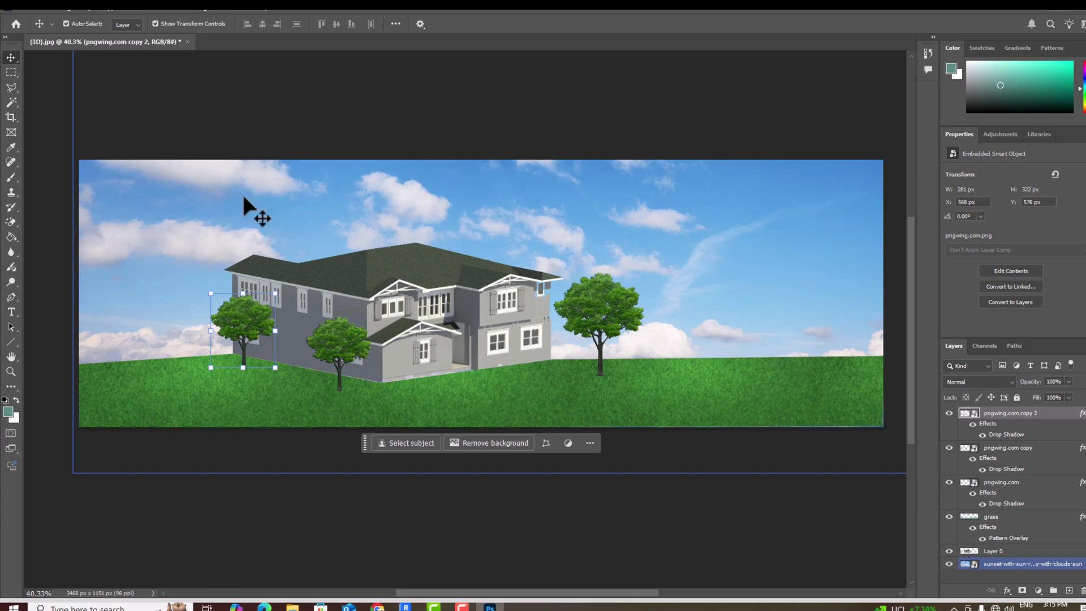
Apply Brightness/Contrast to Layer 0 with brightness raised to 41.
left_click(998, 553)
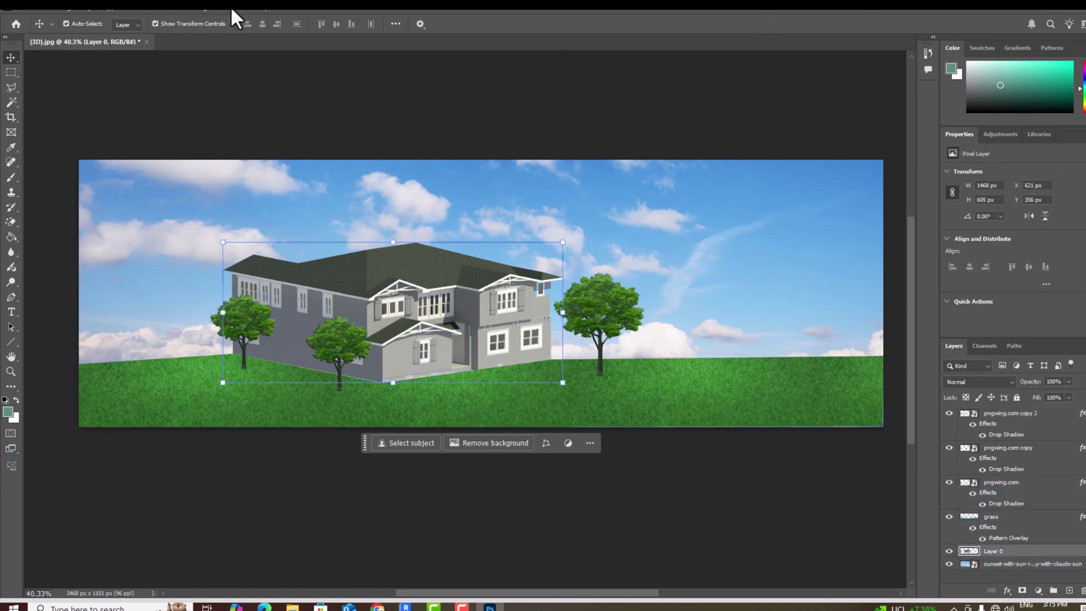
left_click(66, 6)
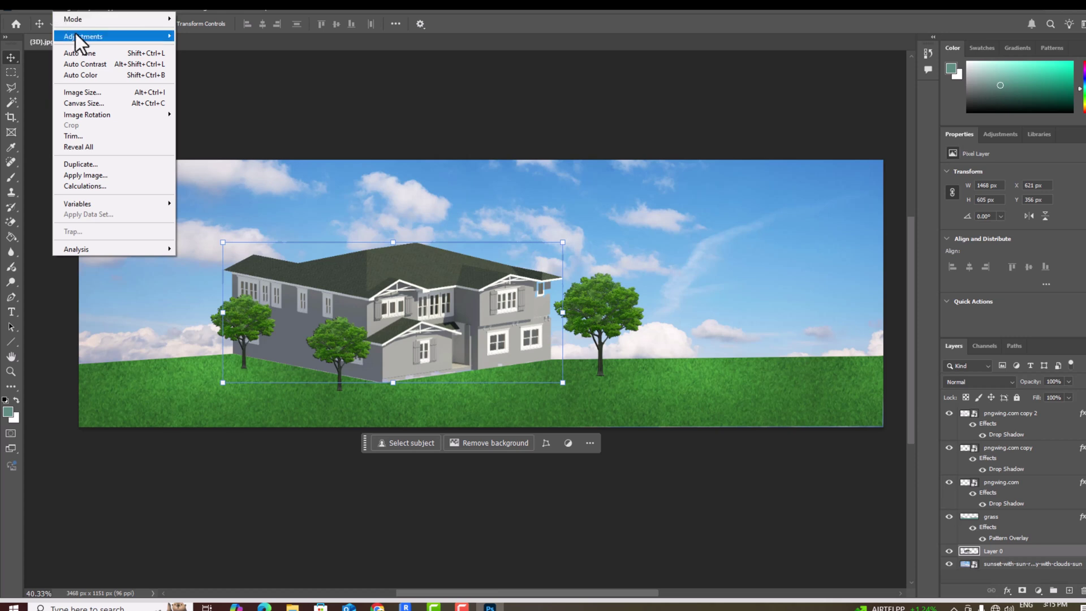
mouse_move(78, 36)
left_click(205, 37)
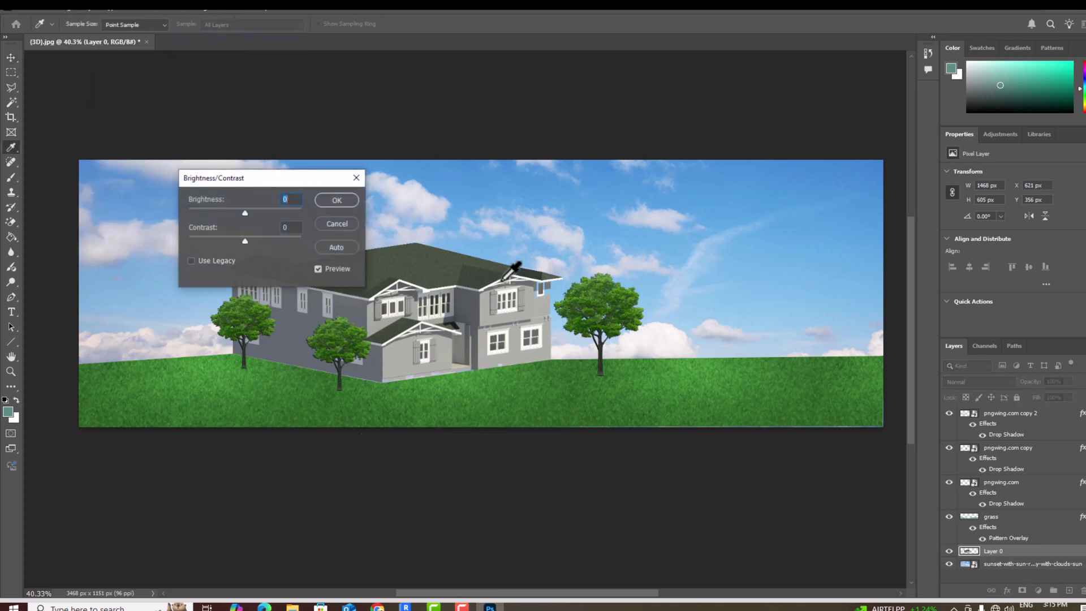
left_click_drag(246, 209, 271, 241)
left_click(345, 202)
key("v")
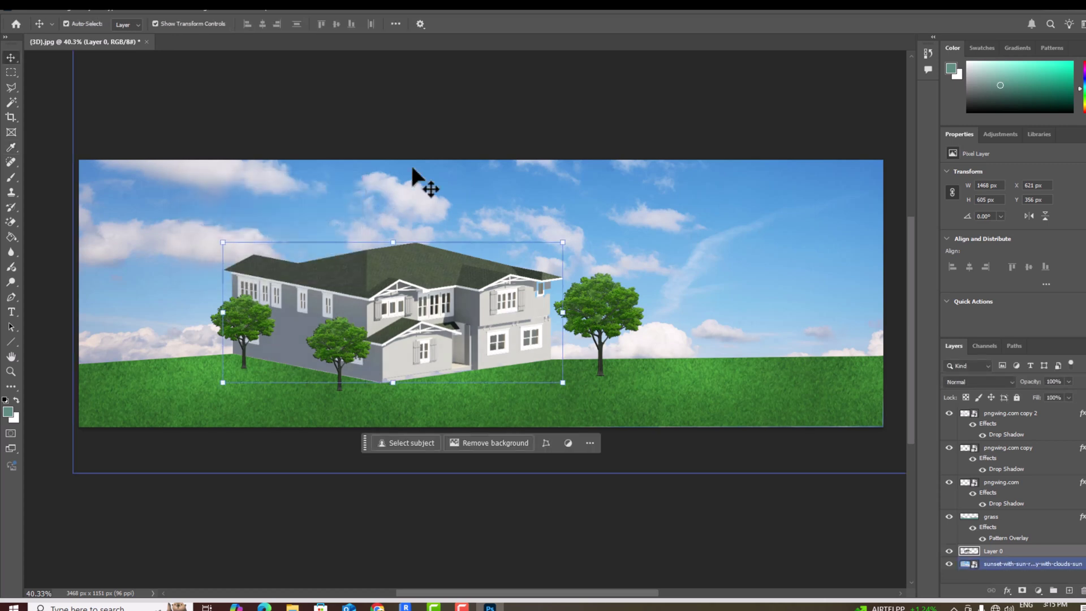
left_click(434, 129)
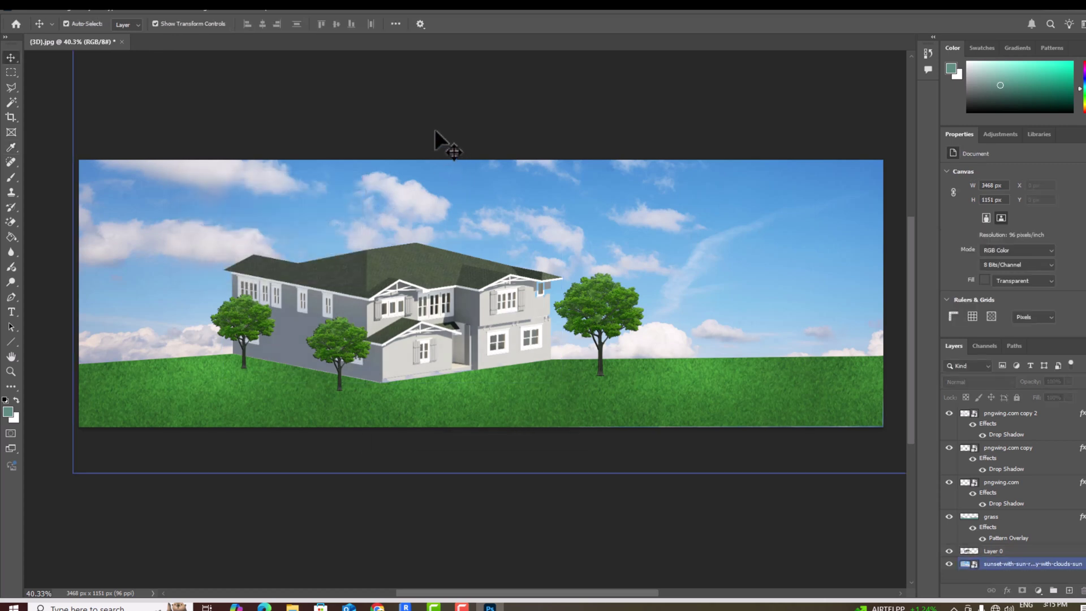
Resample the image in Image Size to 300 Pixels/Inch resolution.
left_click(66, 8)
left_click(81, 89)
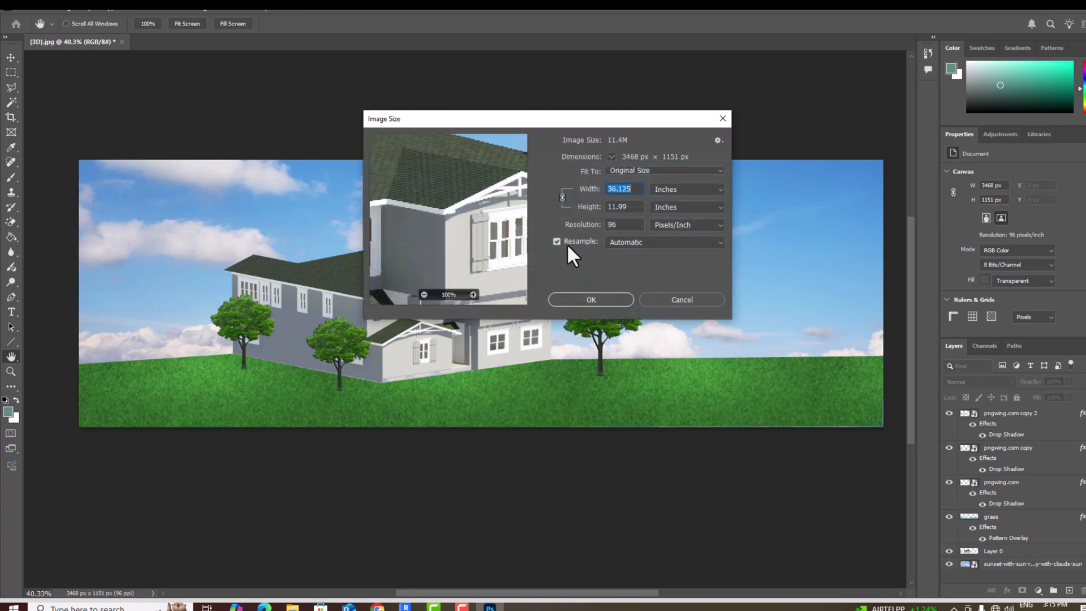
double_click(627, 227)
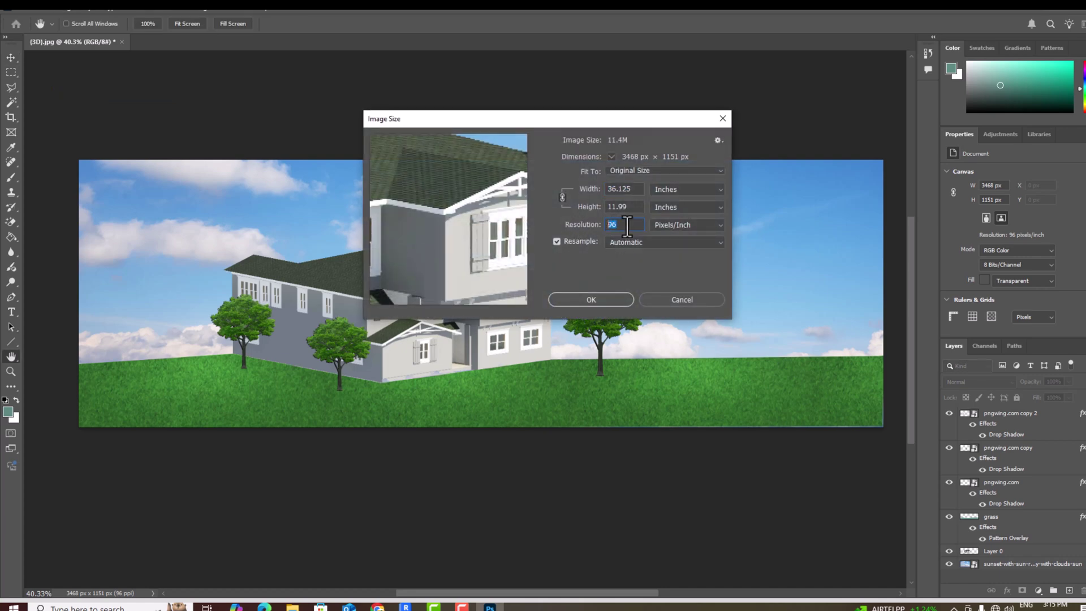
type("300")
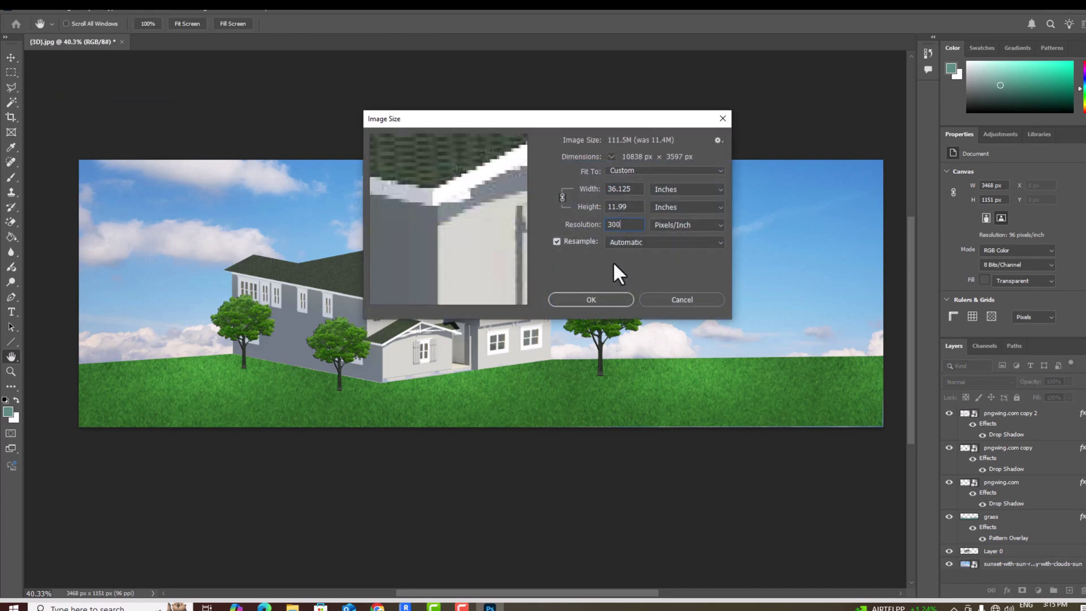
left_click(600, 295)
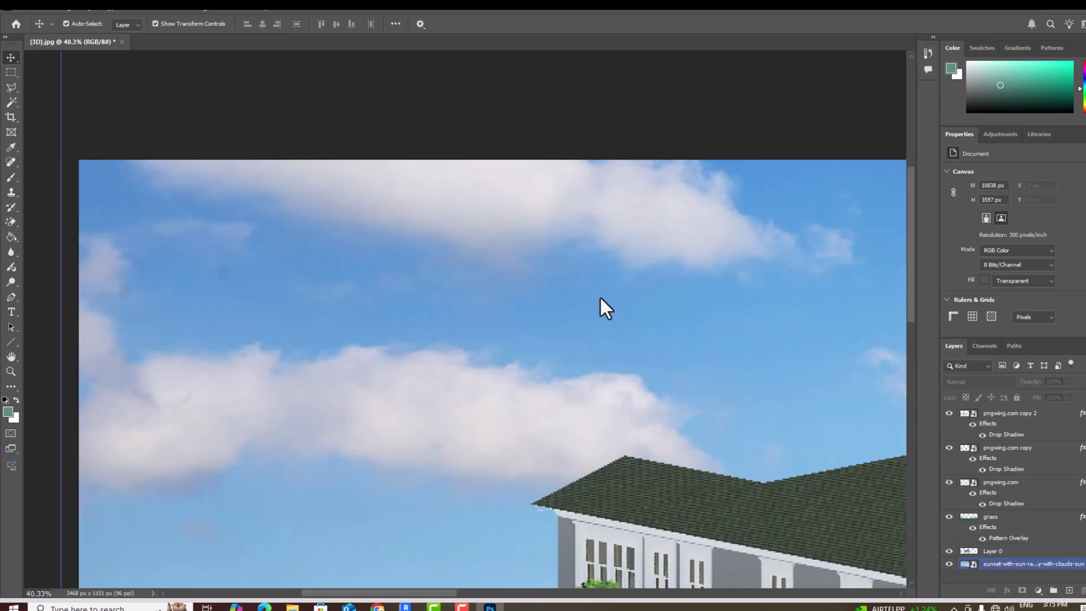
key("ctrl+0")
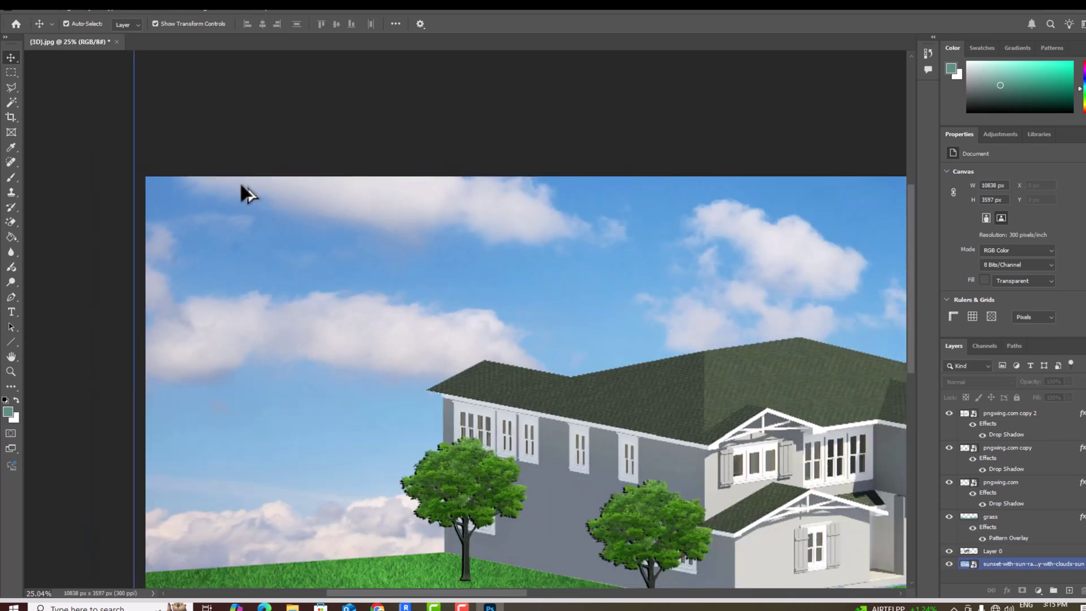
scroll(602, 308, "up", 5)
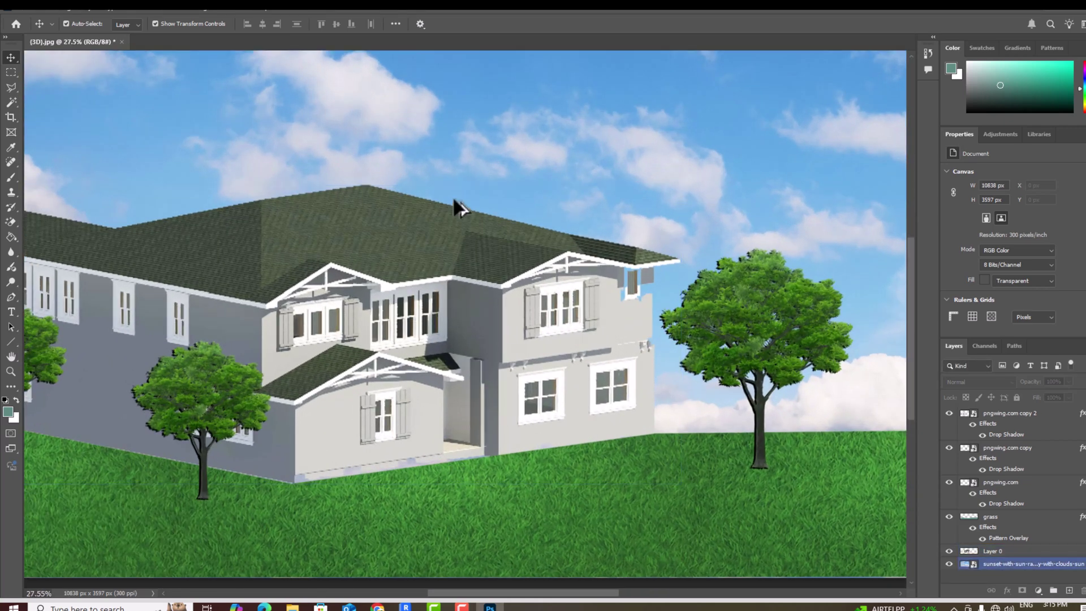
scroll(456, 202, "down", 1)
scroll(456, 203, "down", 3)
left_click(794, 310)
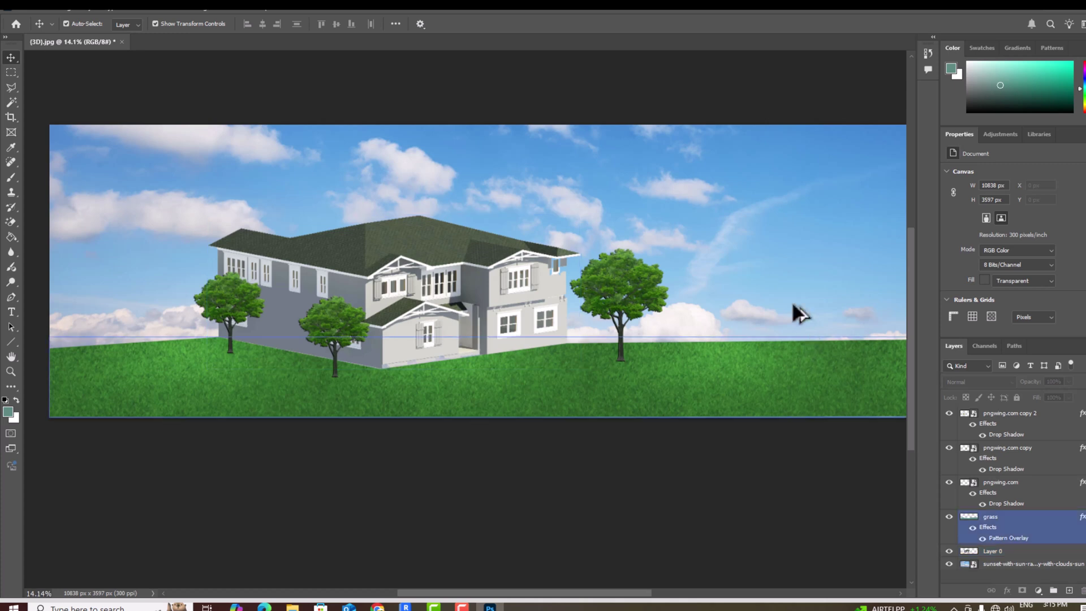
left_click(304, 247)
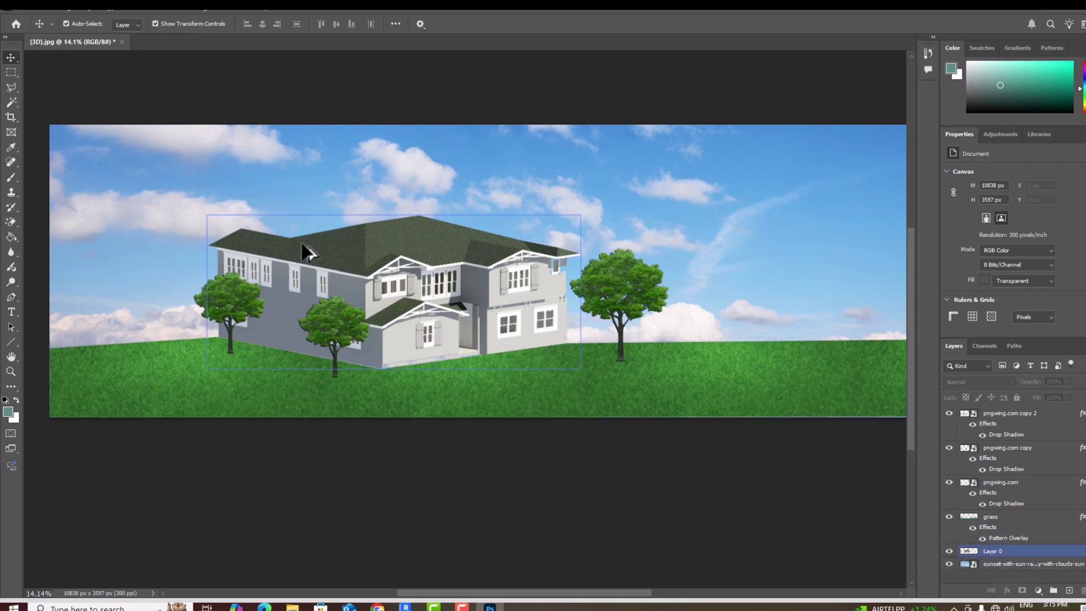
left_click(490, 179)
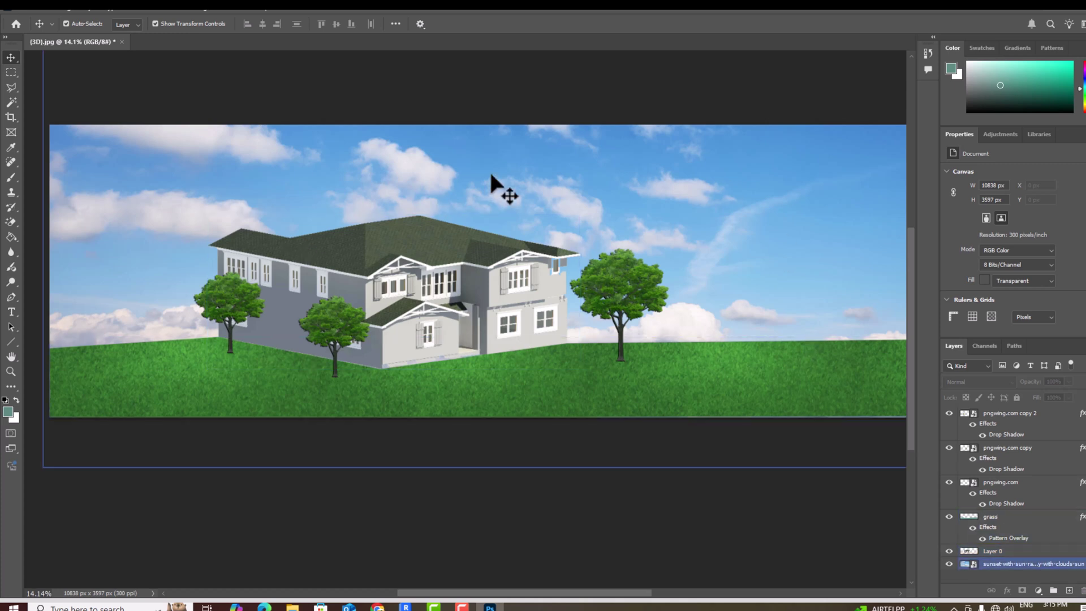